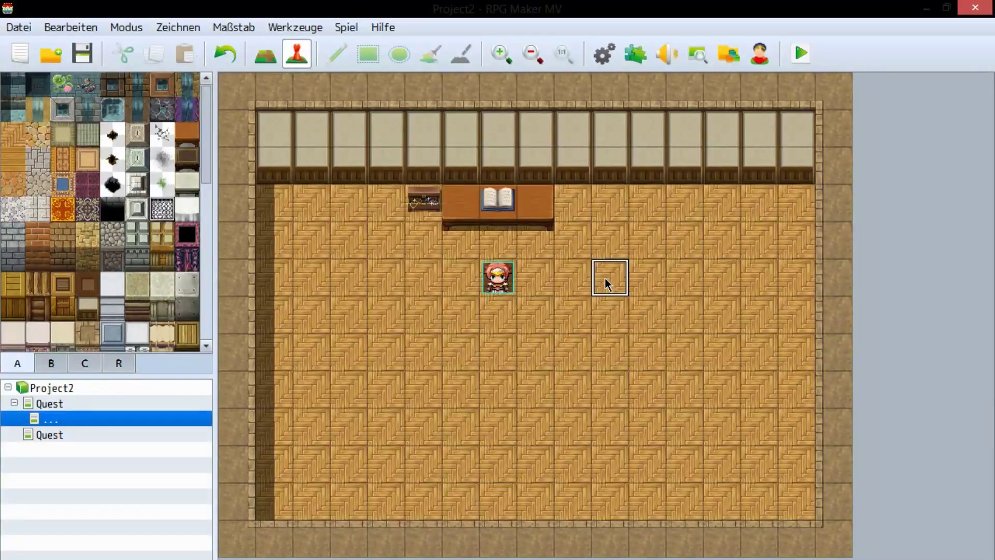
- Create a new map event using Actor1's red-haired character as its graphic
double_click(605, 280)
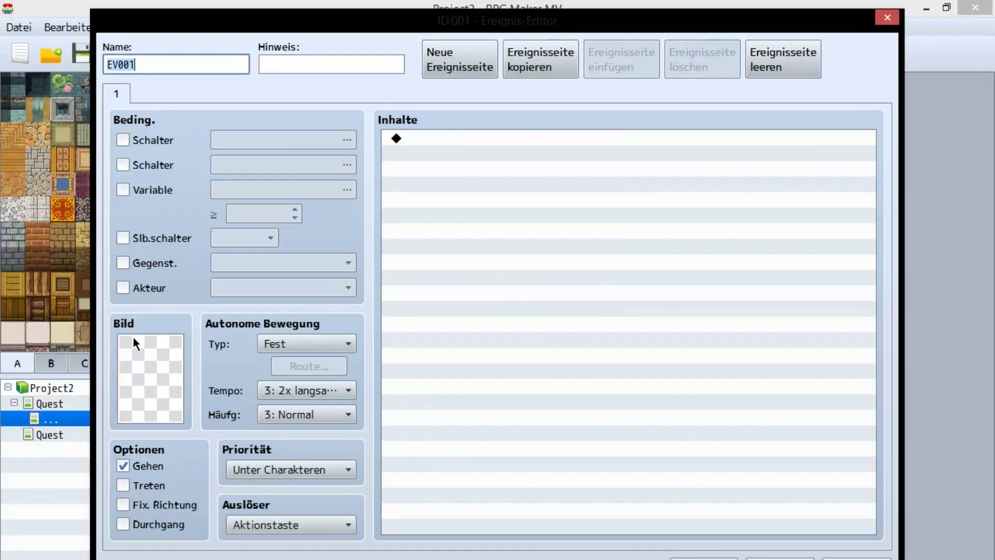
double_click(134, 359)
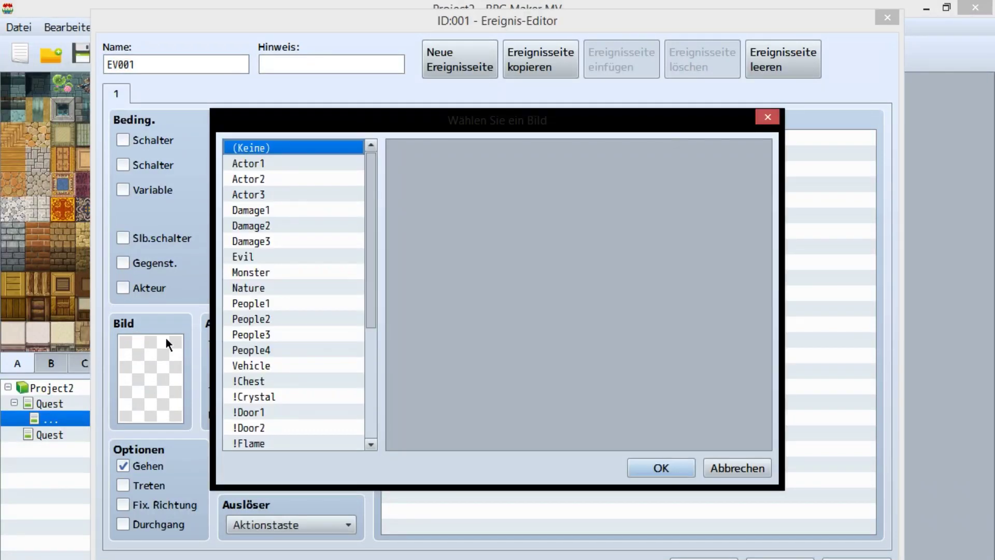
click(280, 165)
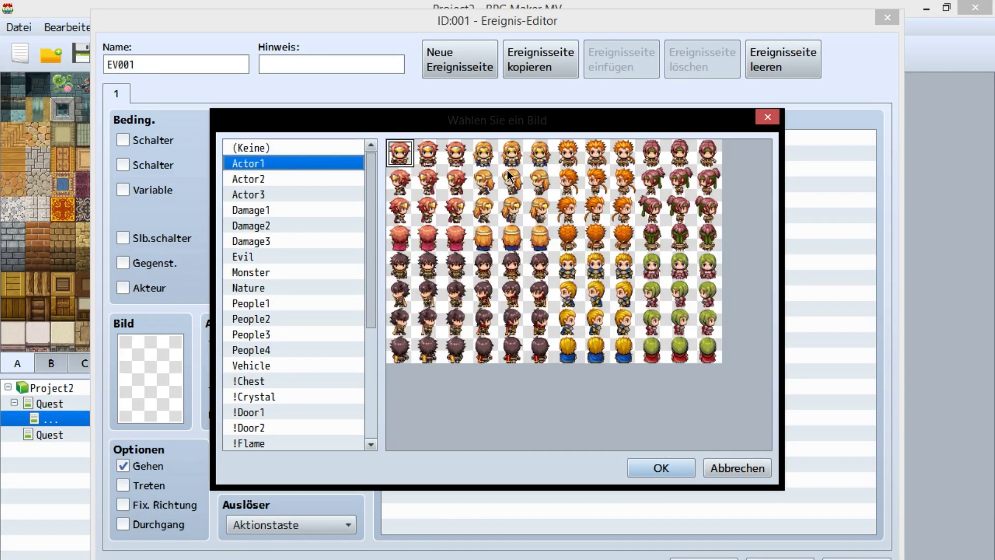
double_click(431, 179)
- Give the event the message 'Hallo möchtest du mir Helfen?'
double_click(513, 189)
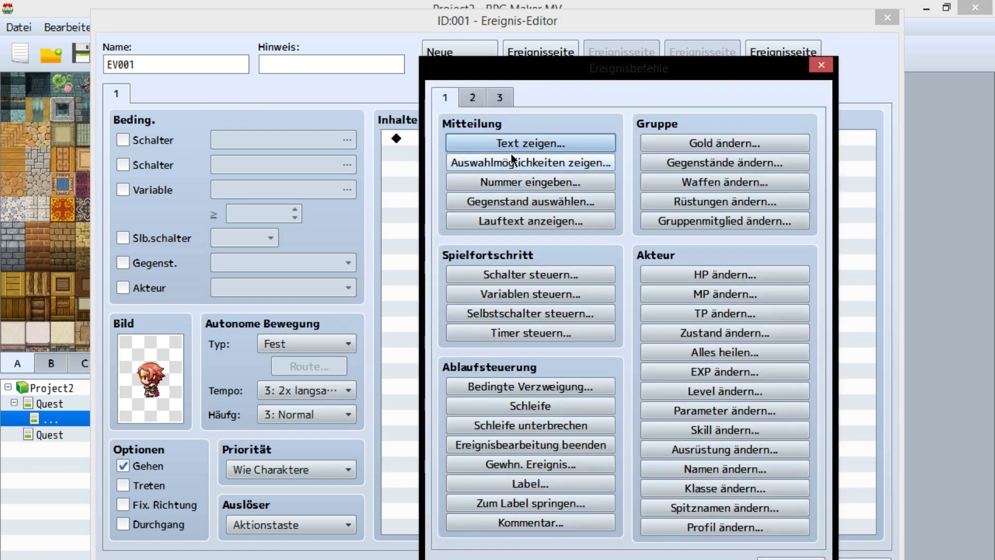
click(511, 150)
text(Hallo möchtest du mir Helfen?)
click(702, 398)
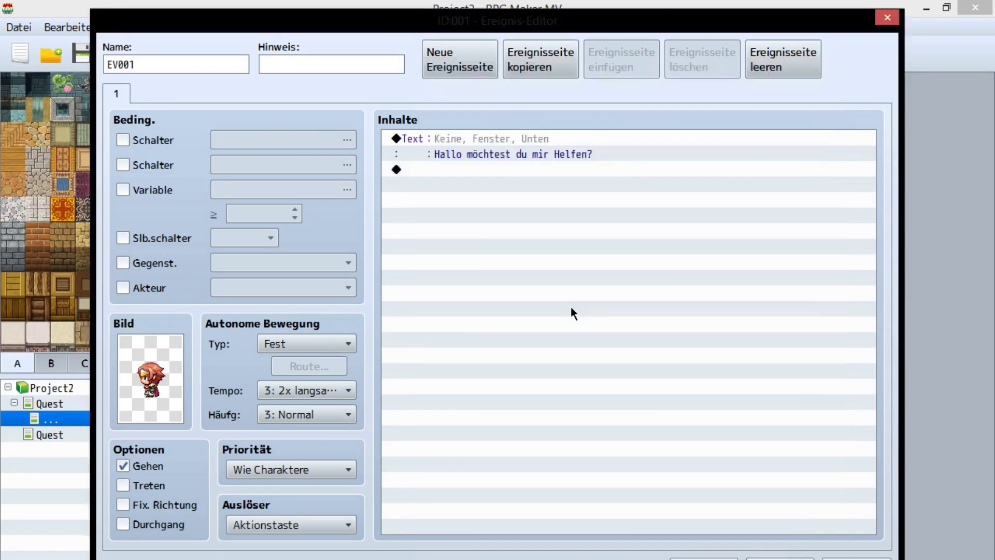
- Add a Ja/Nein choice after the greeting
double_click(447, 225)
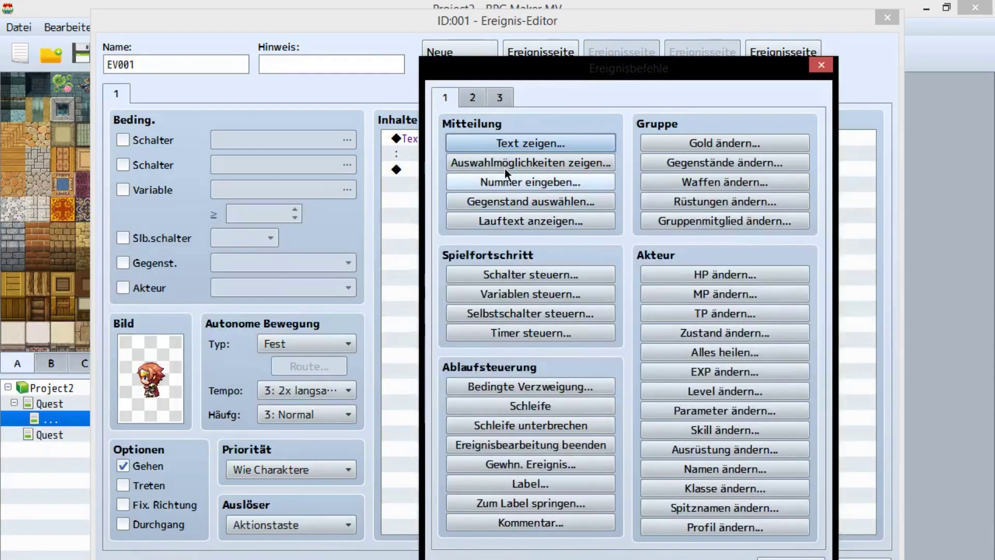
click(505, 169)
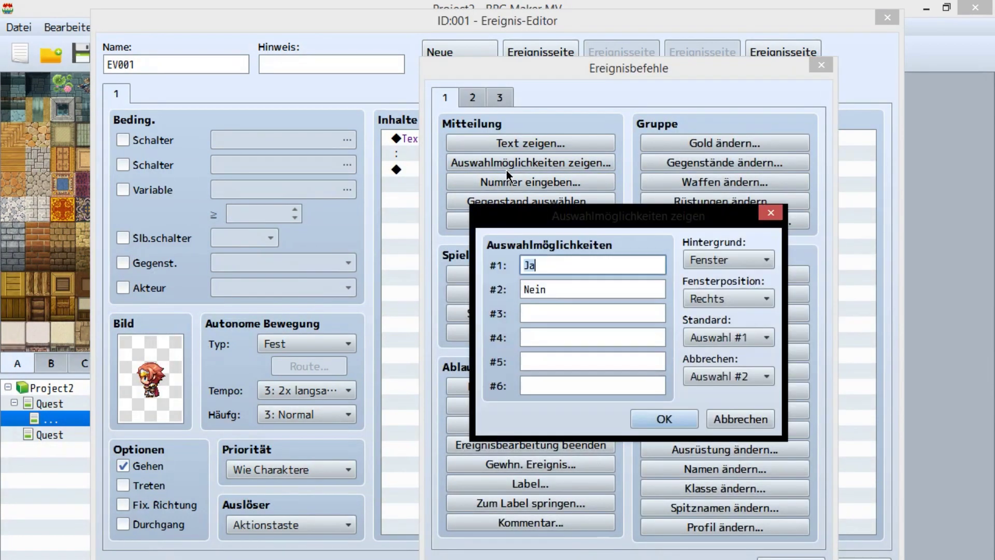
click(662, 418)
- Copy the greeting into the Nein branch and change it to 'Schade!'
click(497, 141)
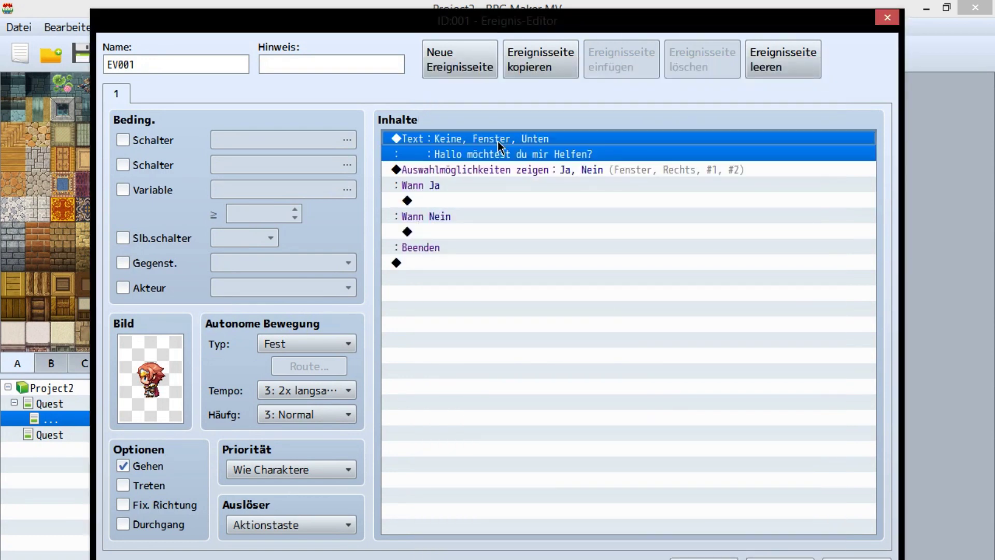
key(ctrl+c)
click(464, 231)
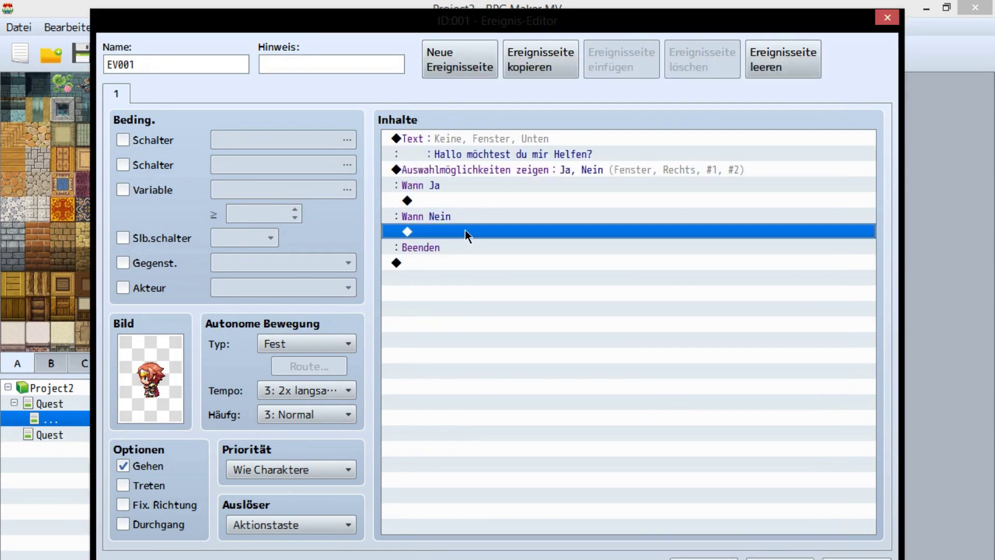
key(ctrl+v)
double_click(472, 233)
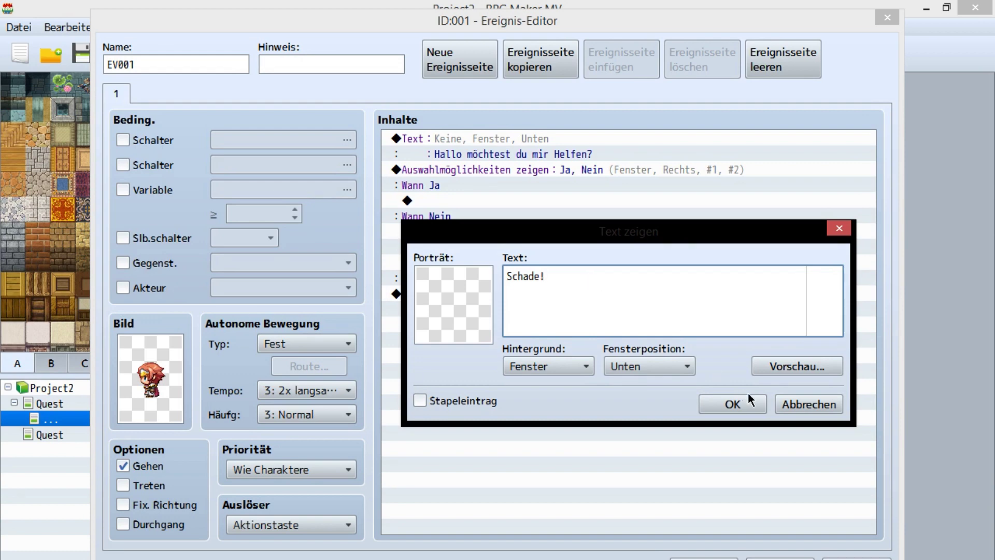
click(738, 405)
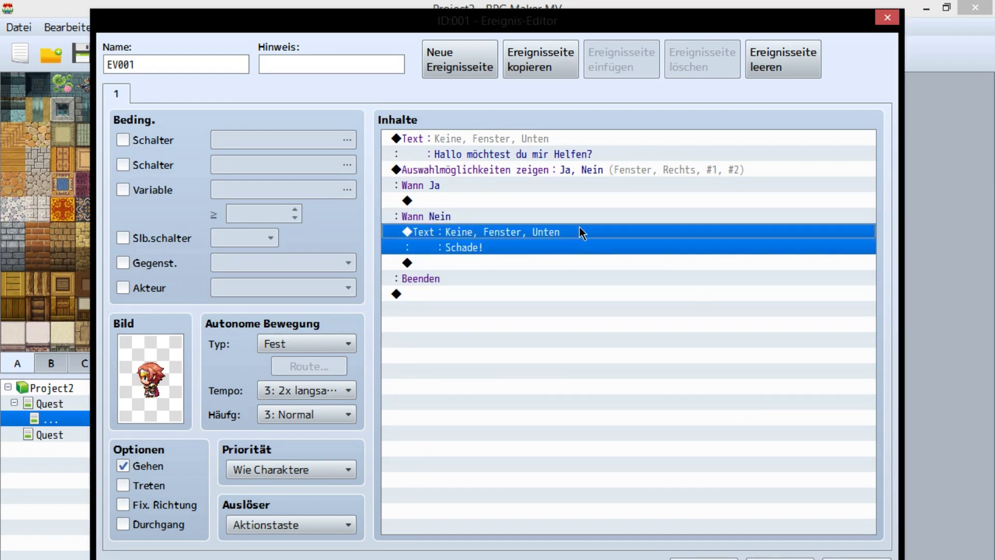
- Paste the 'Schade!' message into the Ja branch too
key(ctrl+c)
click(493, 201)
key(ctrl+v)
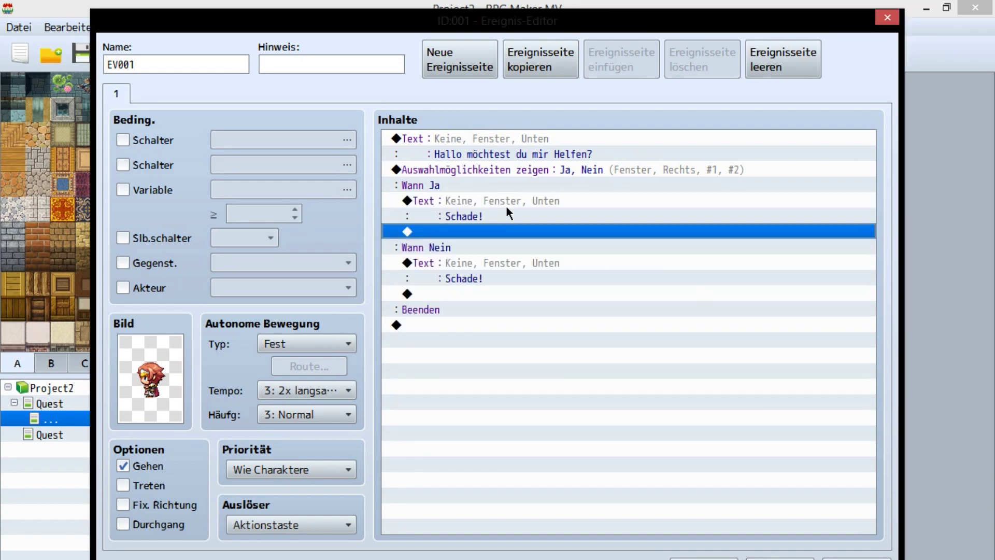
click(510, 202)
double_click(510, 202)
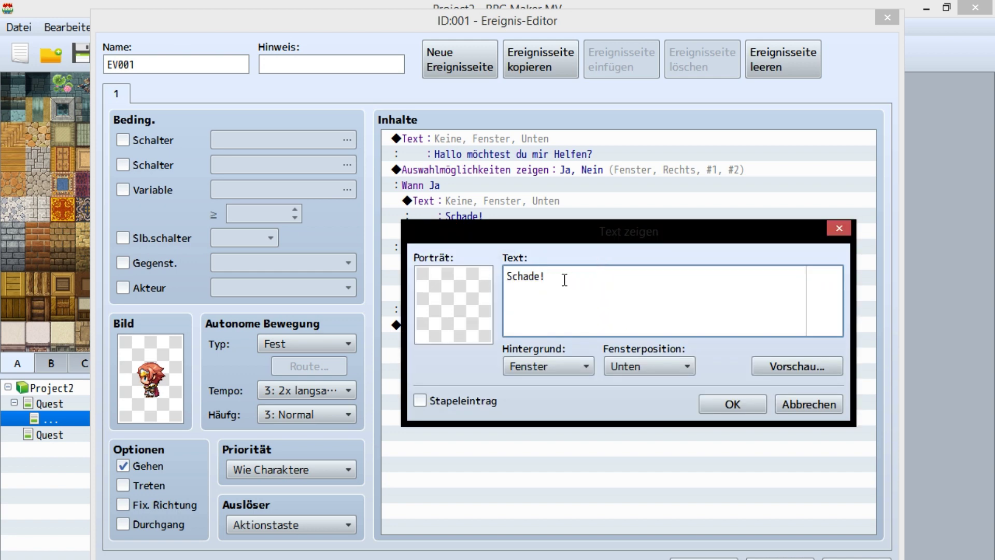
- Change the Ja-branch reply to 'Danke! Ich brauche 5 Tränke!'
text(Danke! Ich brauche 5 Tränke)
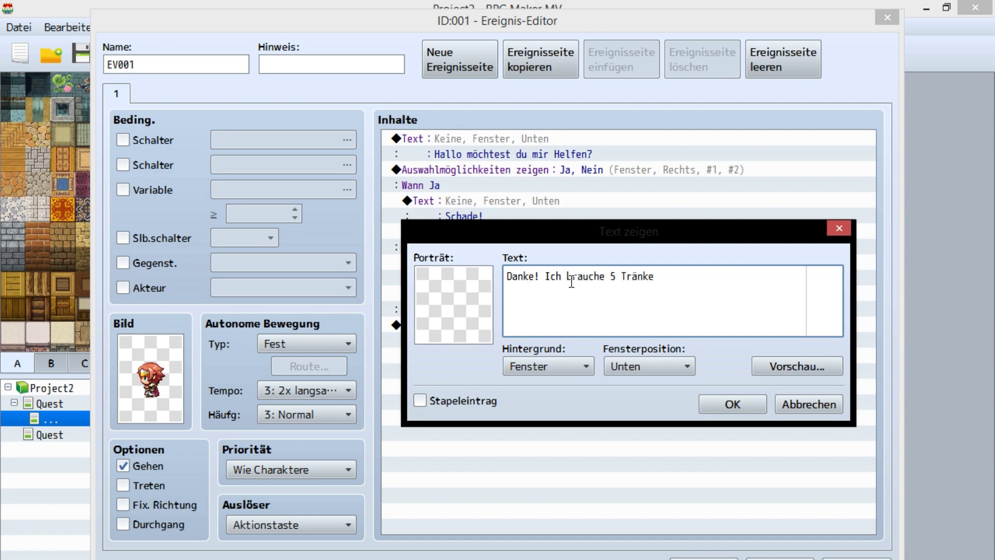
click(728, 402)
click(488, 225)
- Turn switch 0001 Quest01 on in the Ja branch
double_click(488, 225)
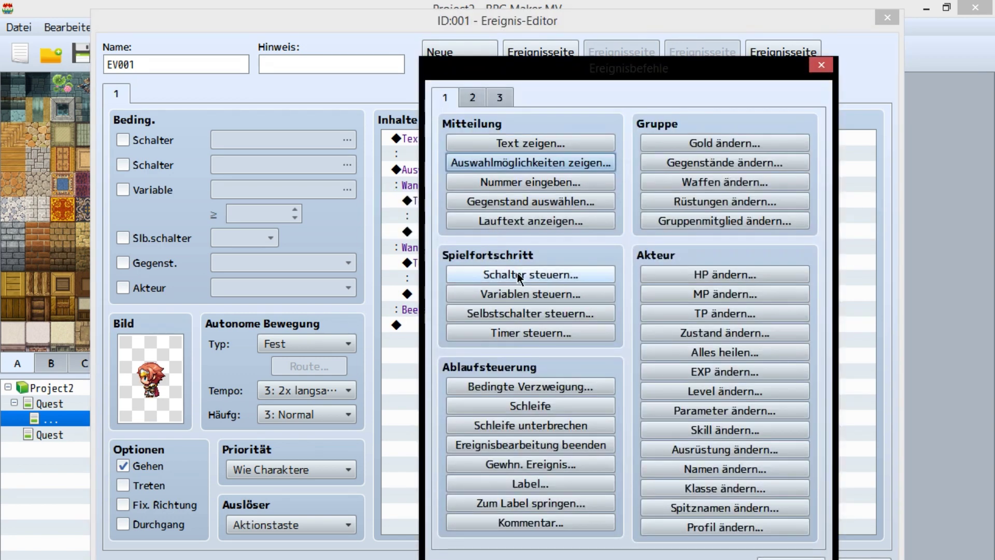
click(517, 273)
click(648, 289)
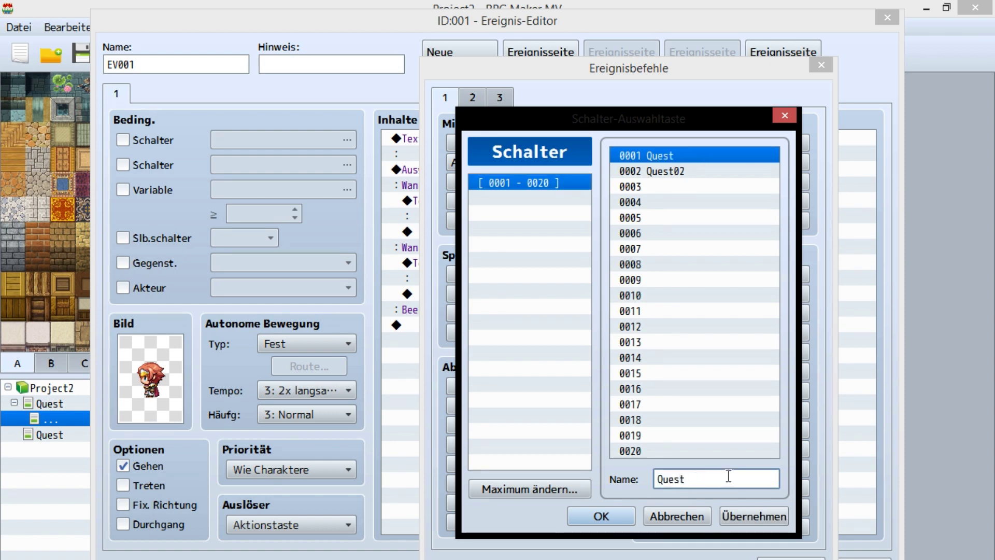
click(601, 516)
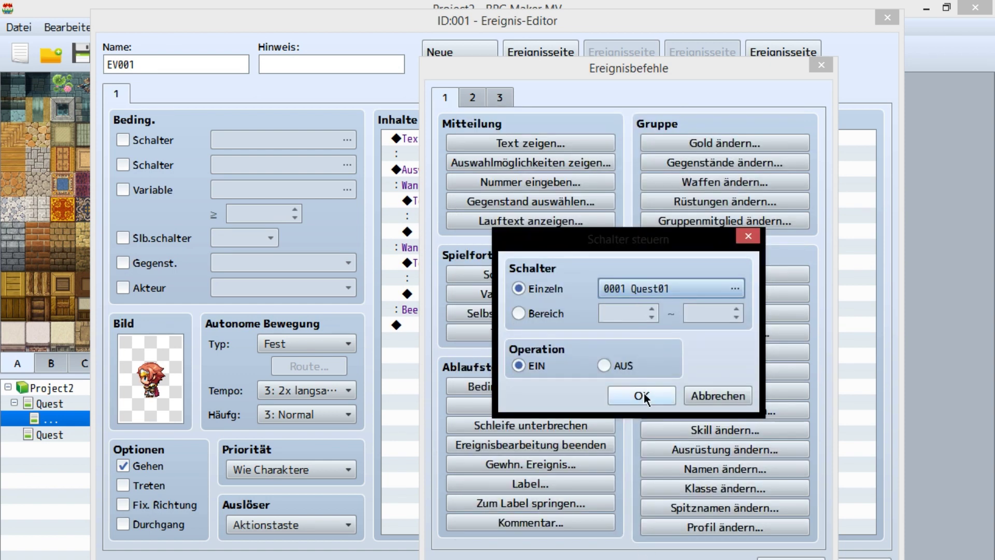
click(643, 393)
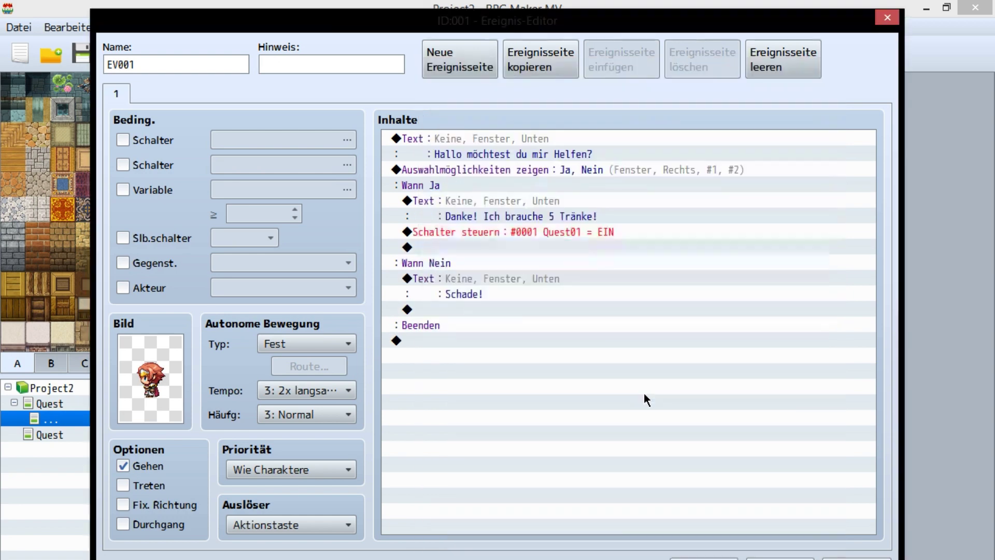
double_click(557, 244)
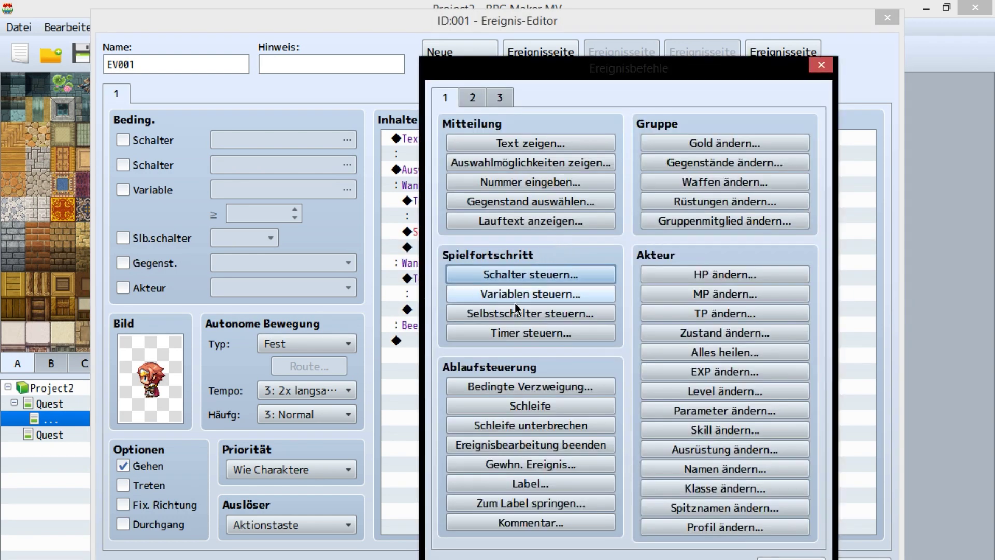
- Turn self switch A on in the Ja branch
click(539, 313)
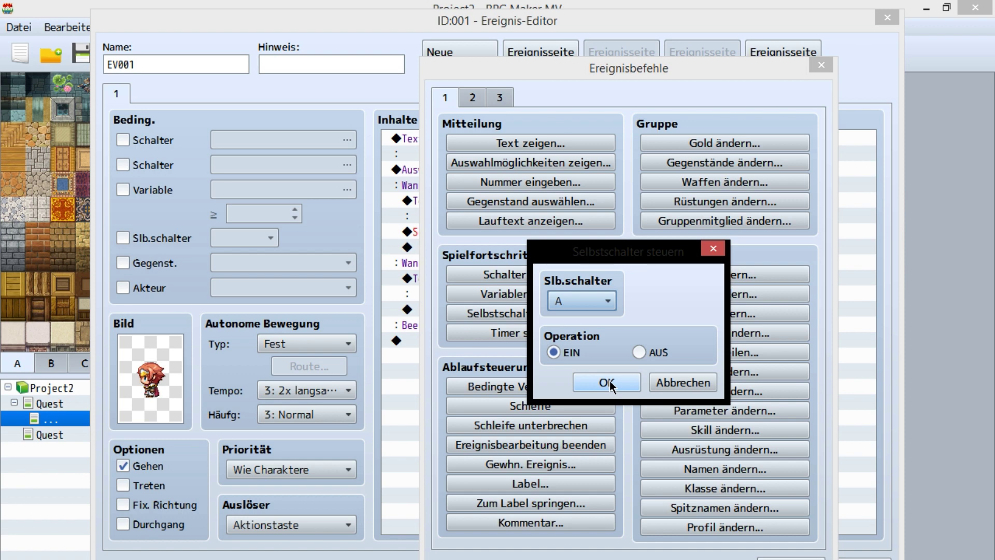
click(606, 383)
click(856, 558)
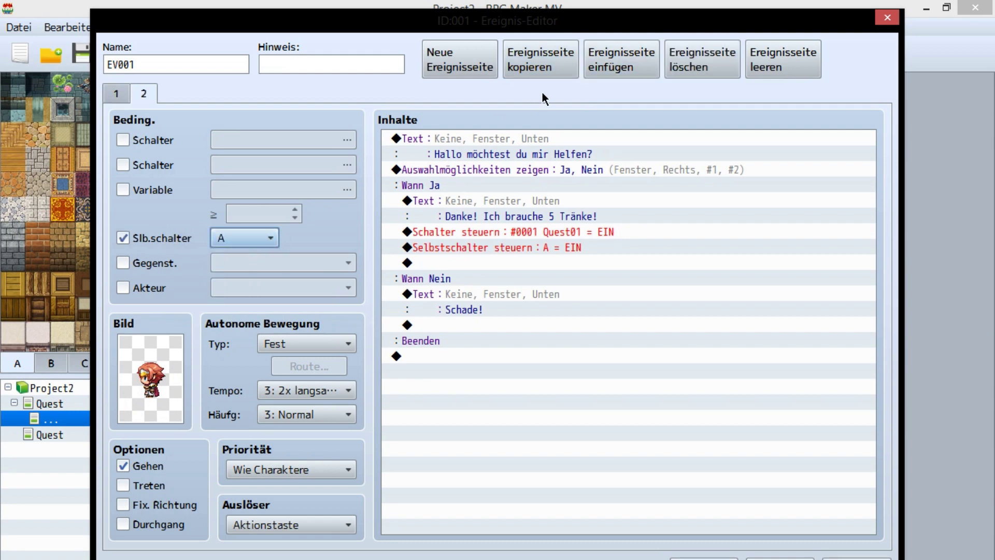
- Empty page 2 by deleting its greeting message and Ja/Nein choice block
click(522, 145)
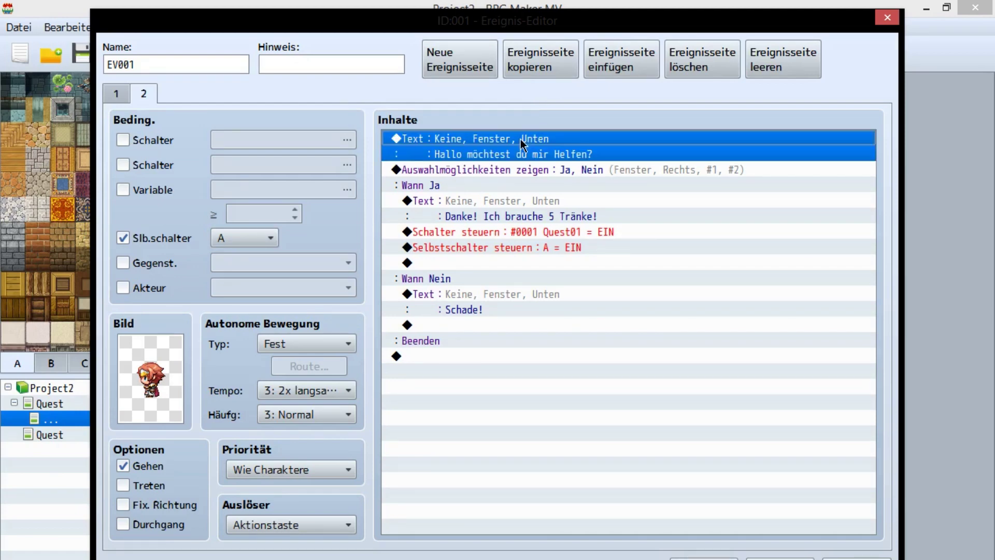
click(536, 170)
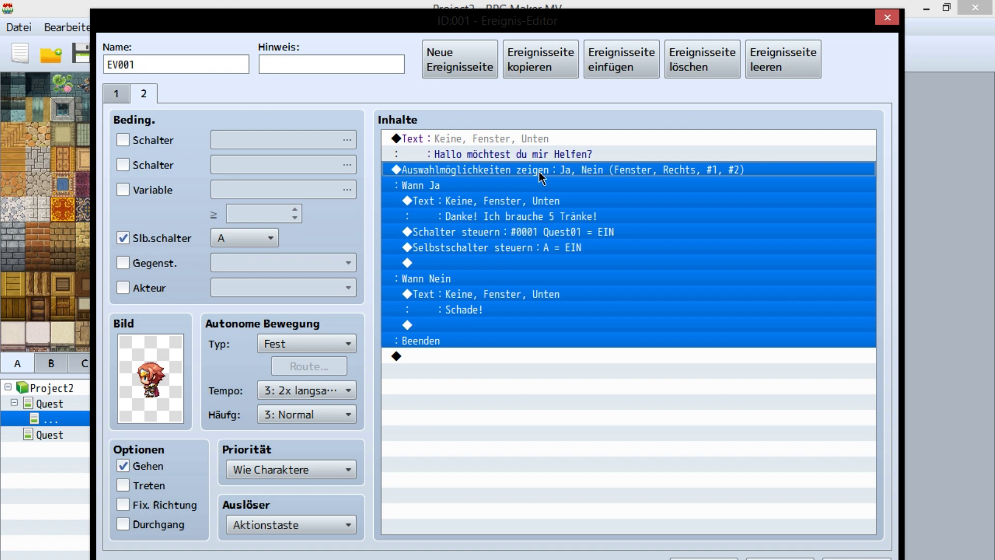
click(539, 136)
key(Delete)
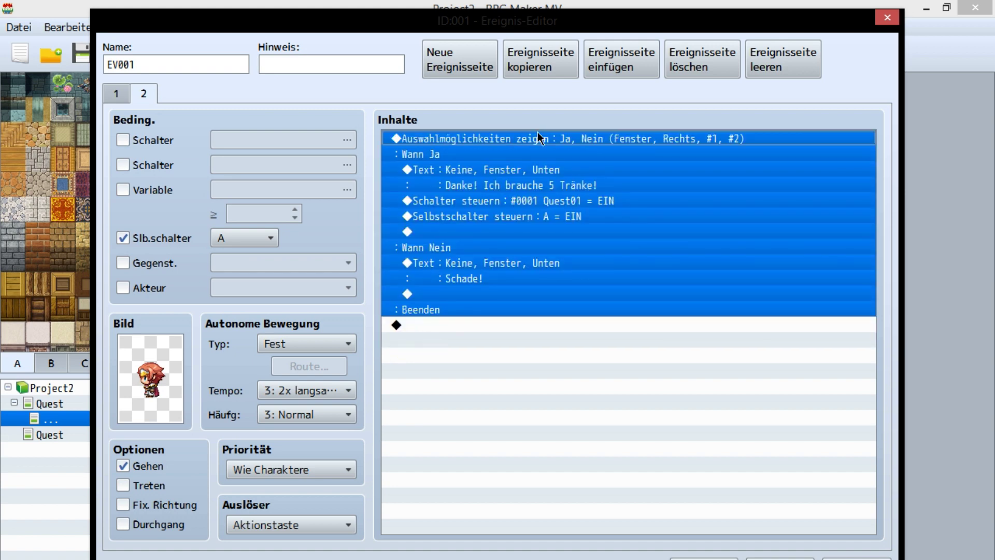
key(Delete)
double_click(535, 133)
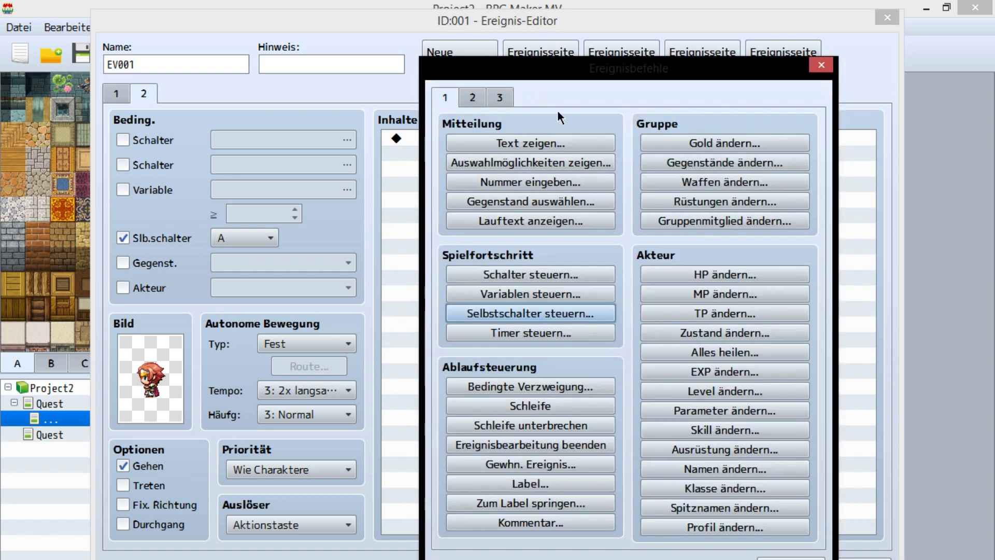
- Add a Control Variables command setting 0001 Quest Item to the party's Trank count
click(544, 294)
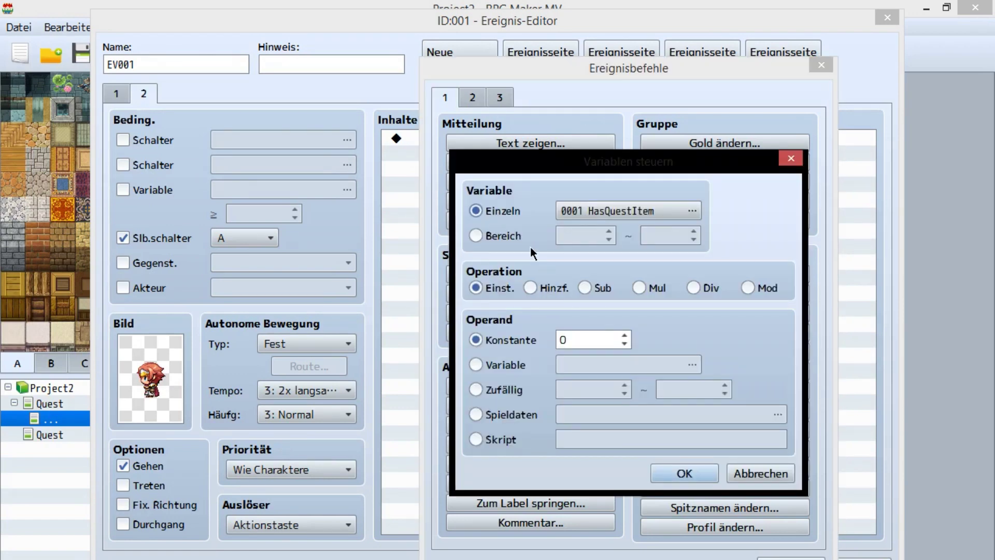
click(601, 212)
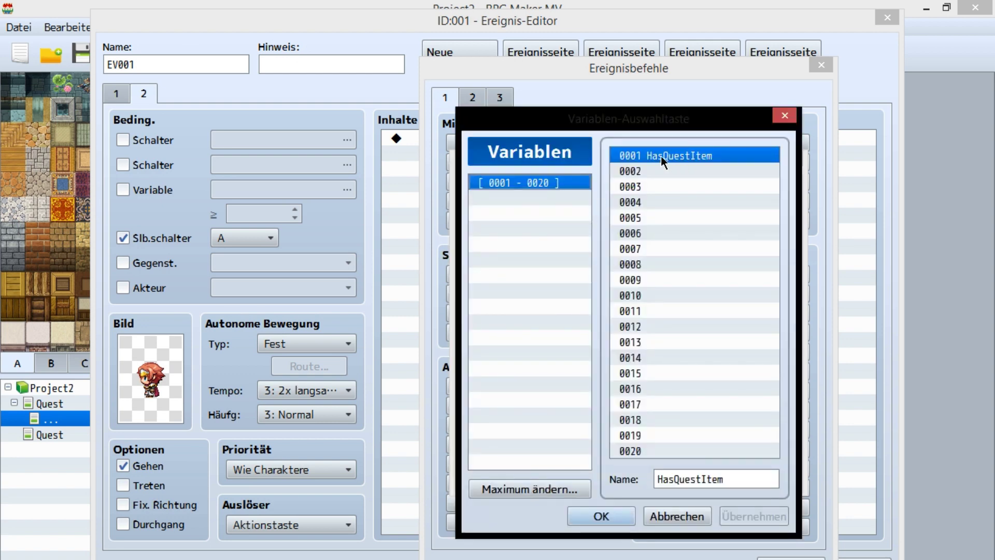
double_click(702, 480)
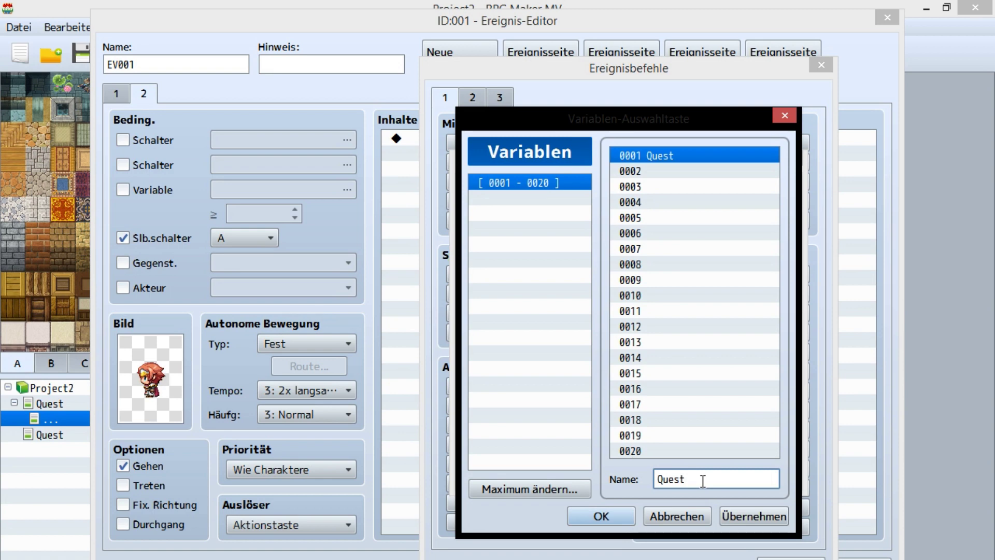
text(Item)
click(607, 518)
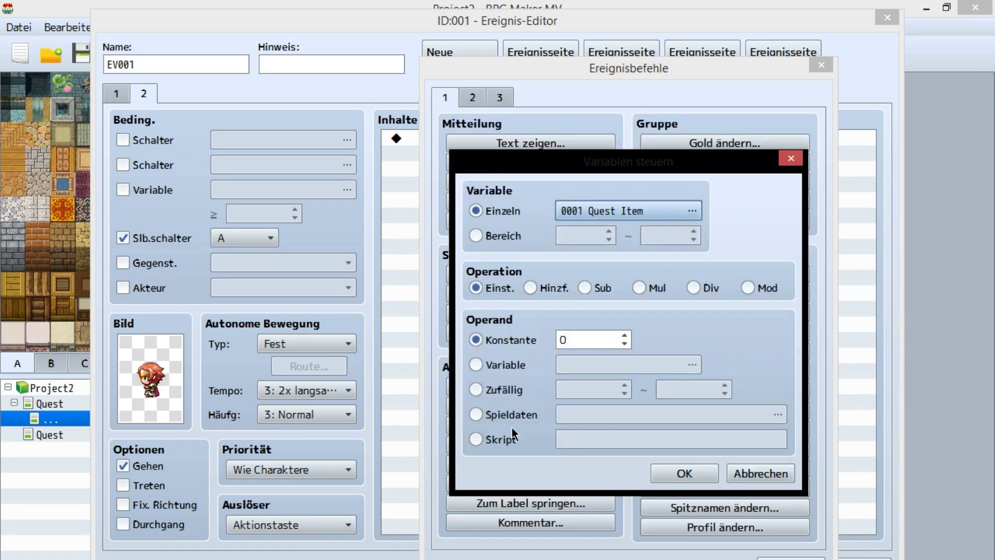
click(582, 419)
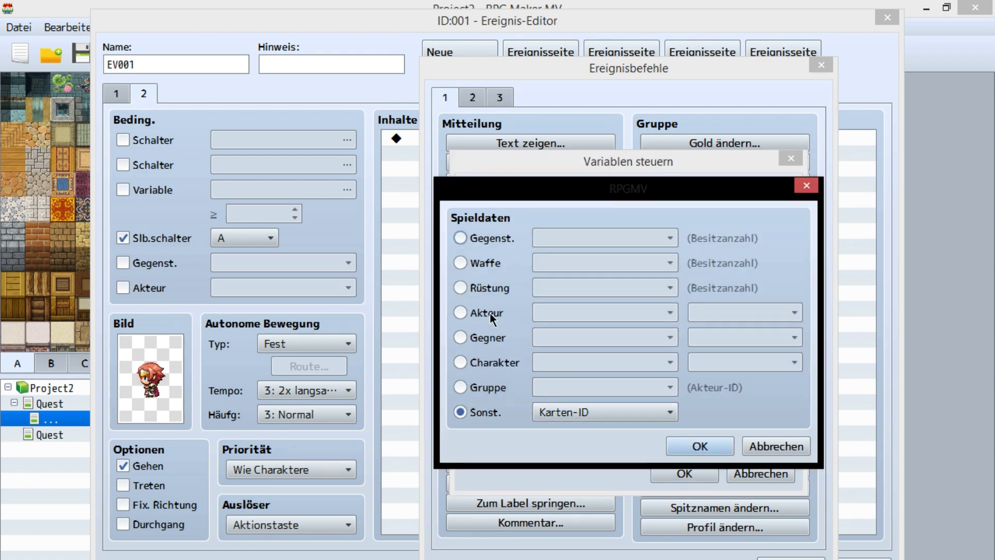
click(495, 236)
click(700, 446)
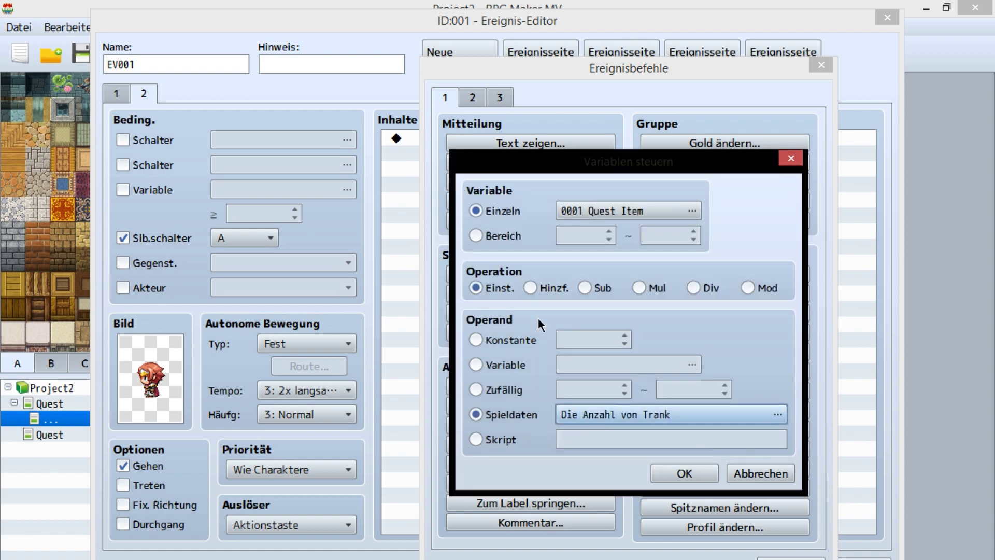
click(684, 473)
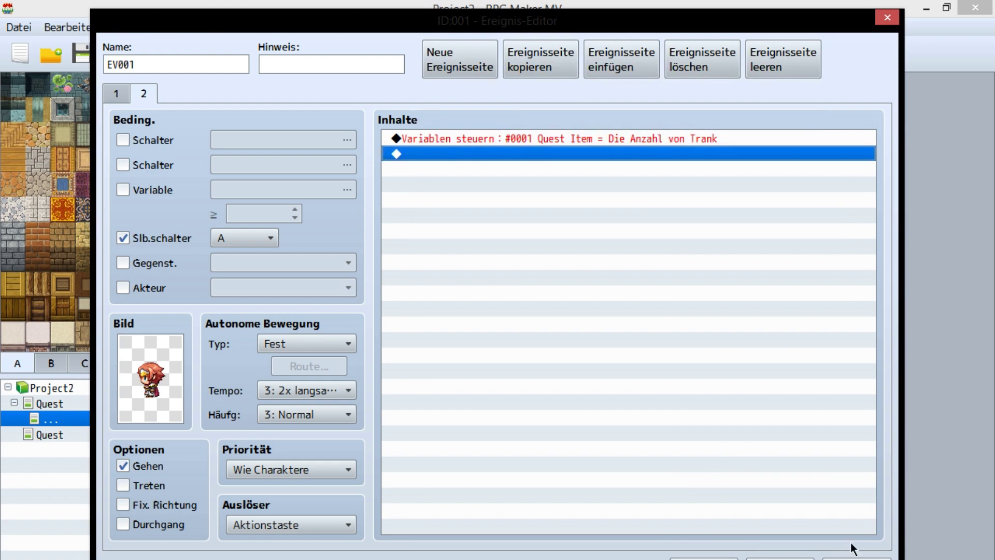
- Add a conditional branch 'Quest Item ≥ 5' with an Else case
double_click(627, 244)
click(567, 384)
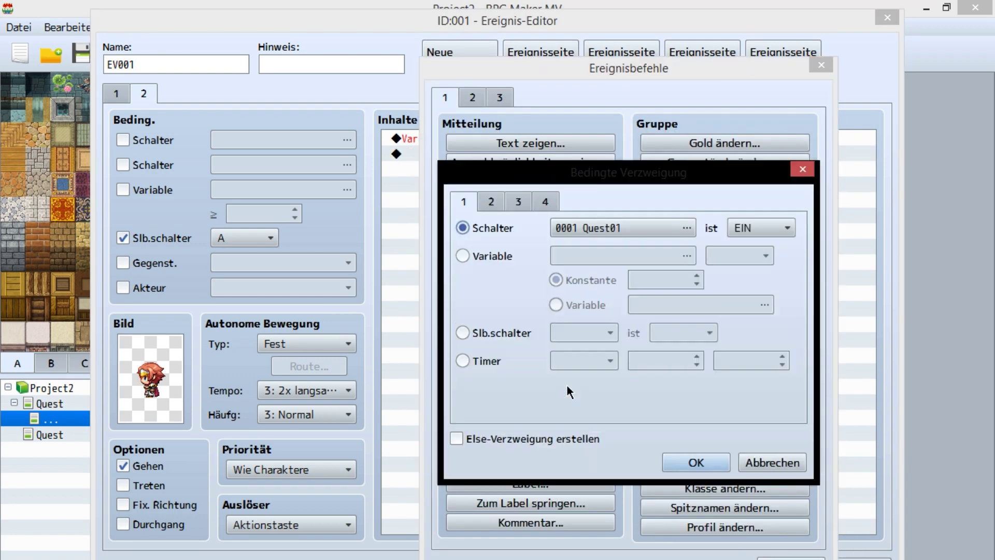
click(495, 254)
click(584, 257)
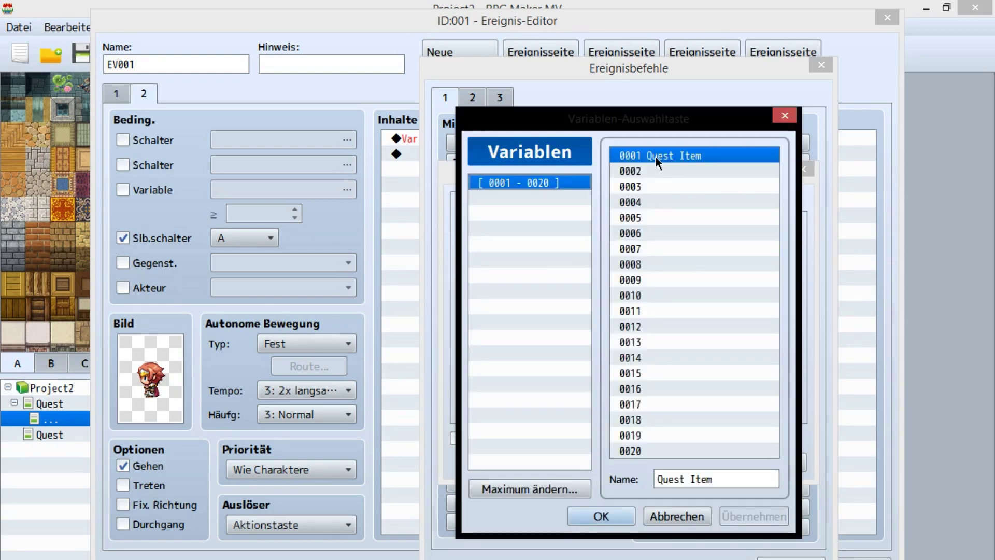
double_click(655, 156)
click(655, 277)
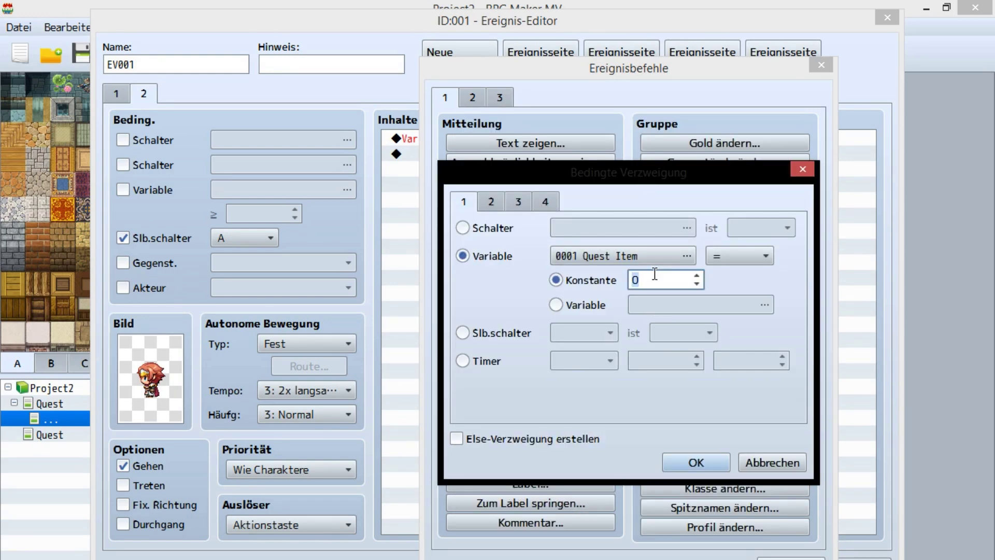
text(5)
click(744, 256)
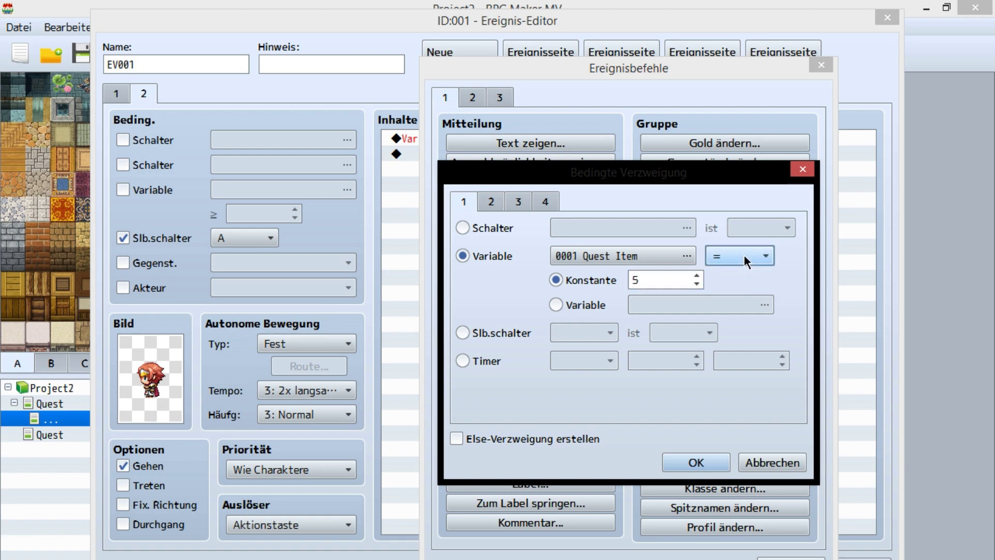
click(745, 256)
click(726, 294)
click(492, 439)
click(674, 463)
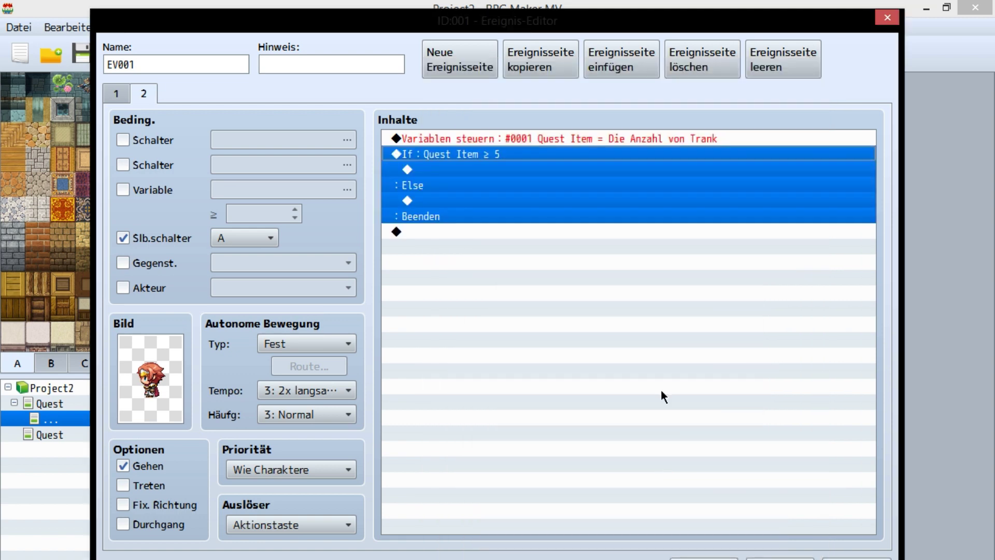
- Start a Show Text command under the Else case
click(454, 201)
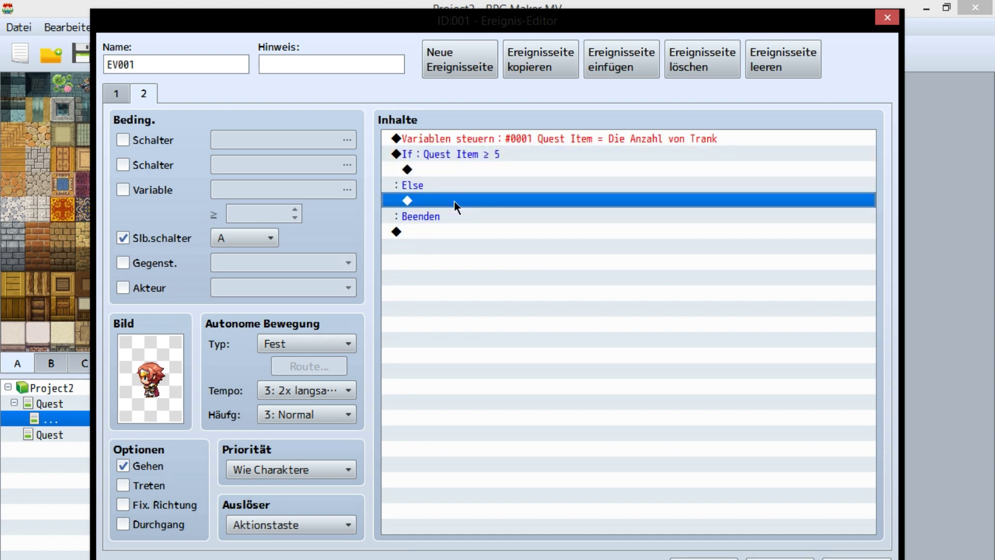
double_click(454, 201)
click(505, 146)
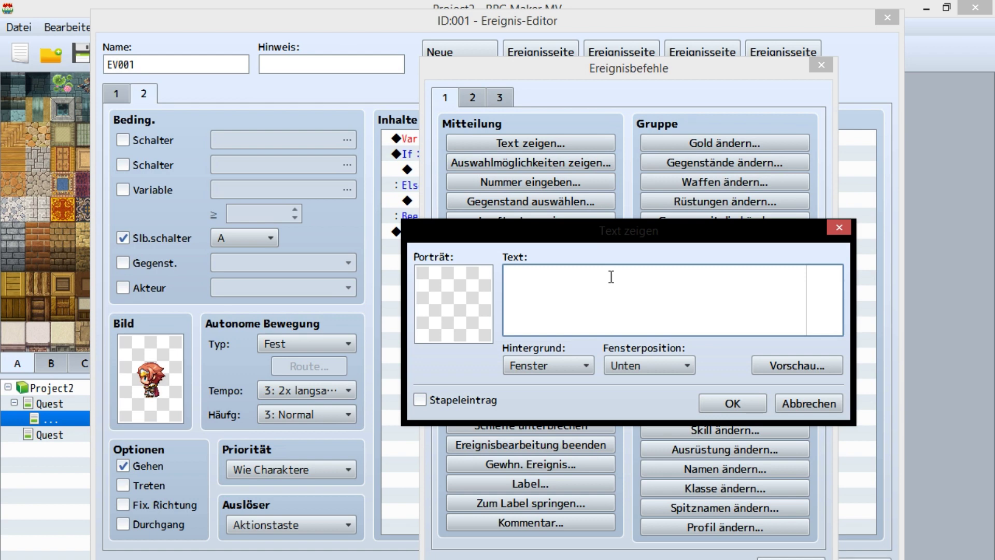
- Write 'Hast du schon meine 5 Tränke?' under Else and paste a copy into the If branch
text(Hast du schon meine 5 T)
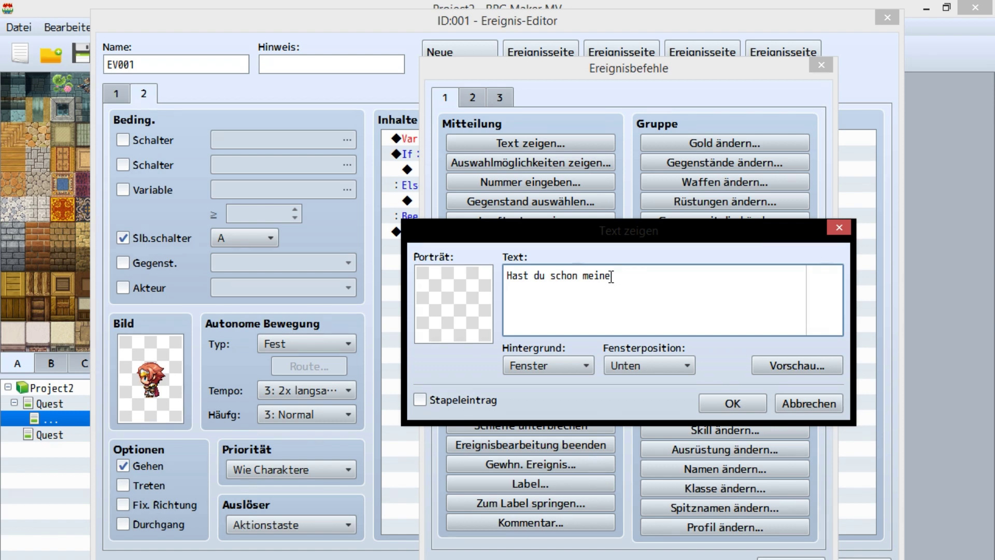
text(ränke?)
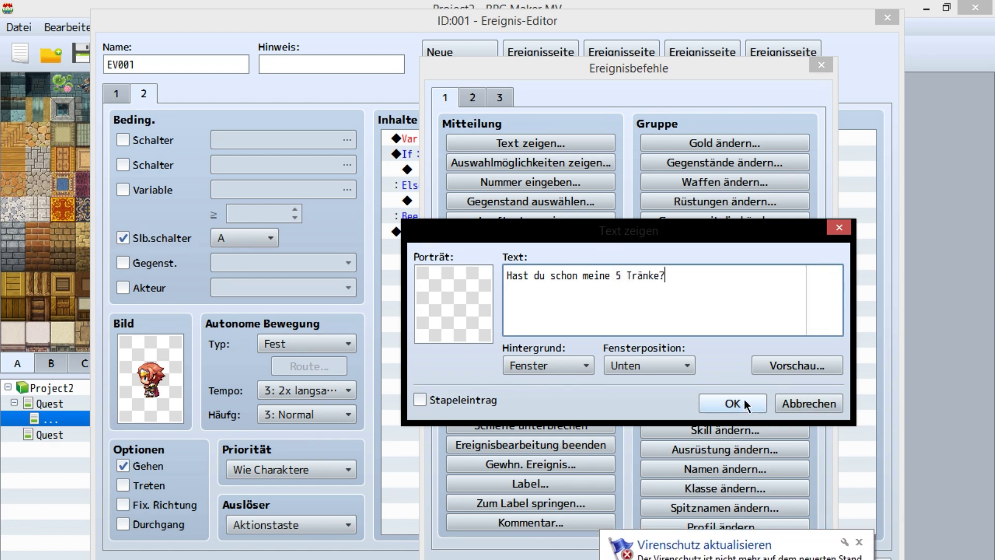
click(732, 403)
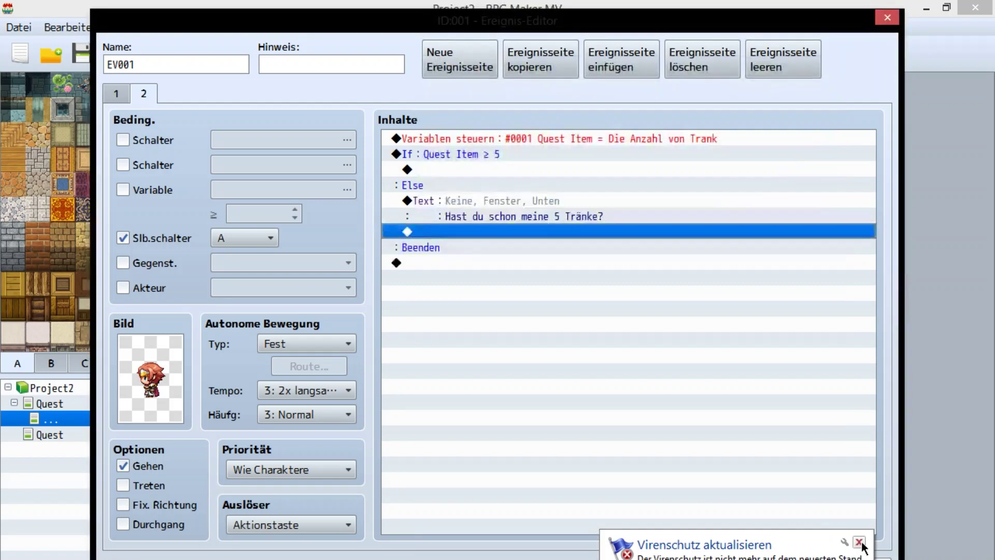
key(ctrl+c)
click(494, 166)
key(ctrl+v)
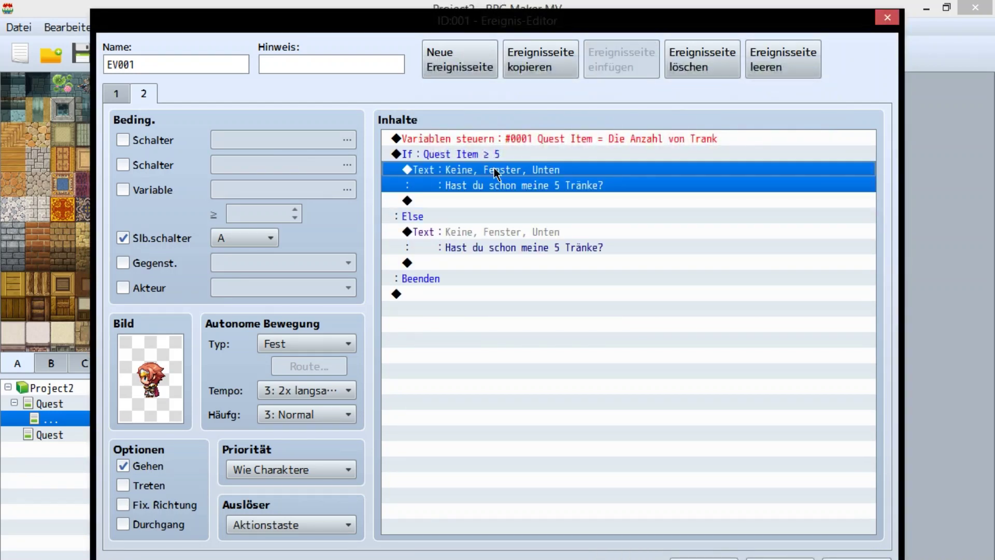
- Change the If-branch copy to 'Oh danke du hast meine Tränke dabei!'
double_click(494, 167)
key(ctrl+a)
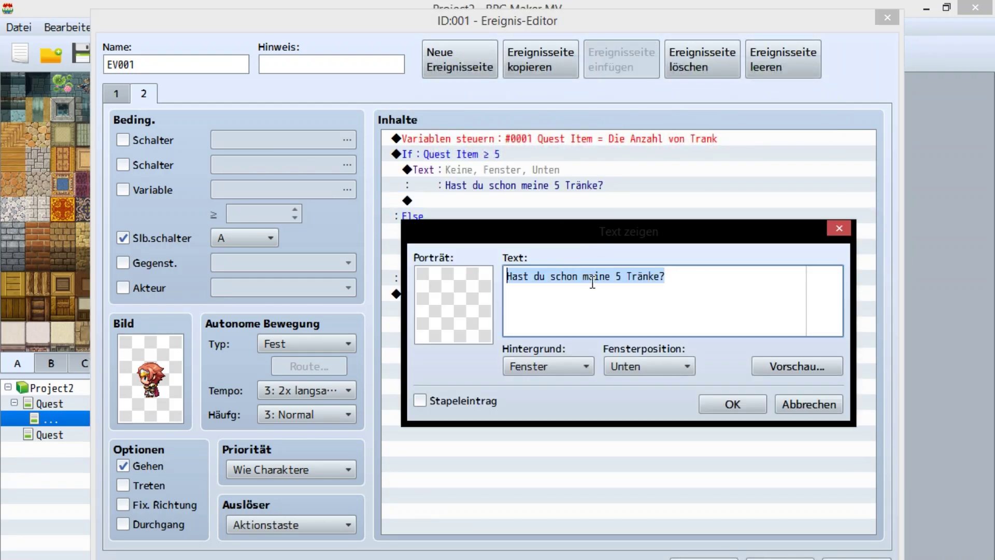
text(Oh dankeihr)
key(BackSpace)
key(BackSpace)
key(BackSpace)
text(du hast meine Tränke dabe)
key(BackSpace)
text(ei!)
key(ctrl+Return)
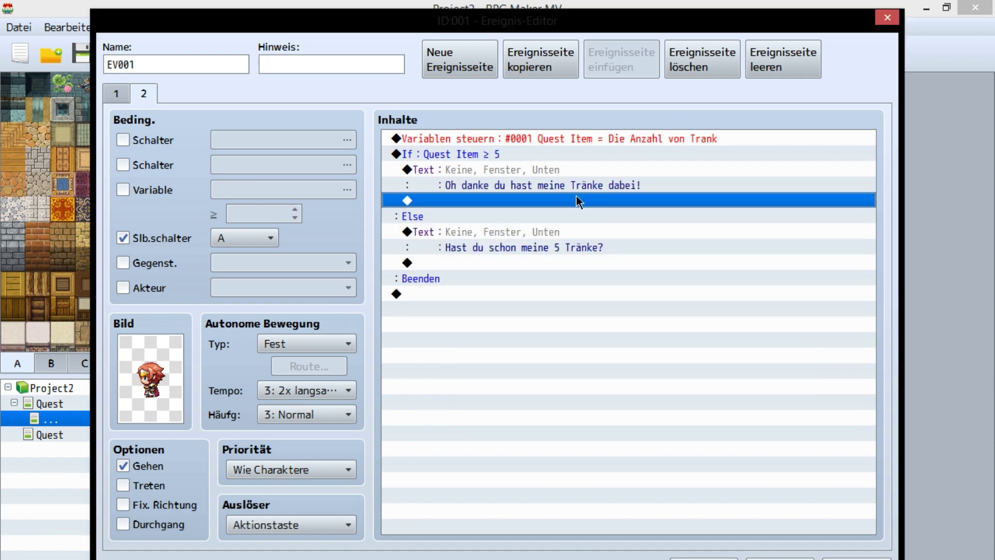
double_click(576, 197)
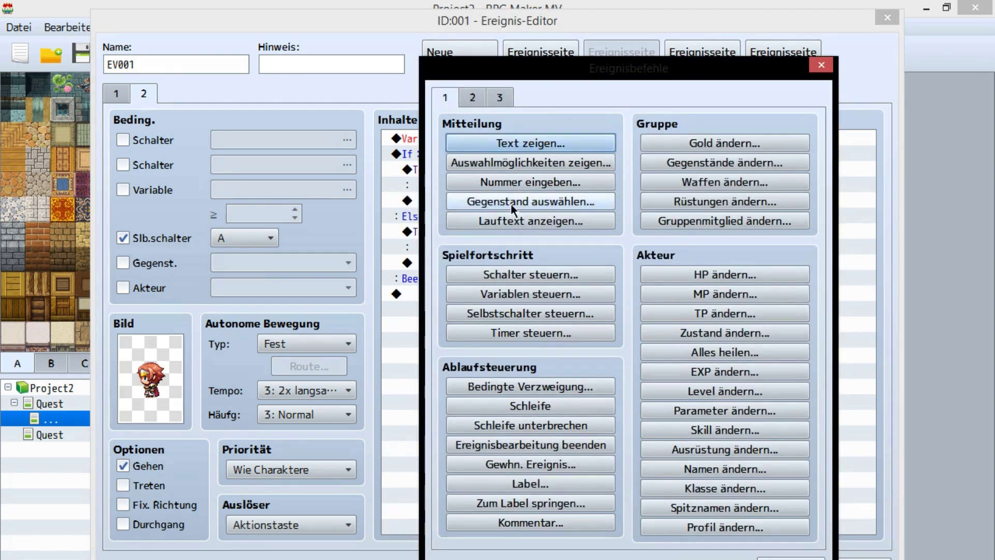
- Take 5 Trank from the player in the If branch
click(719, 163)
scroll(669, 363, up, 4)
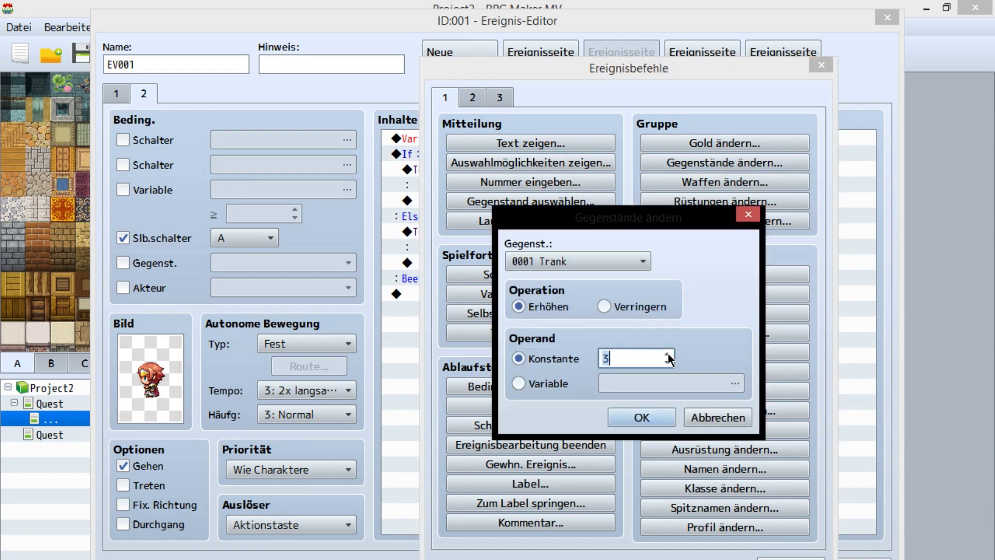
click(604, 307)
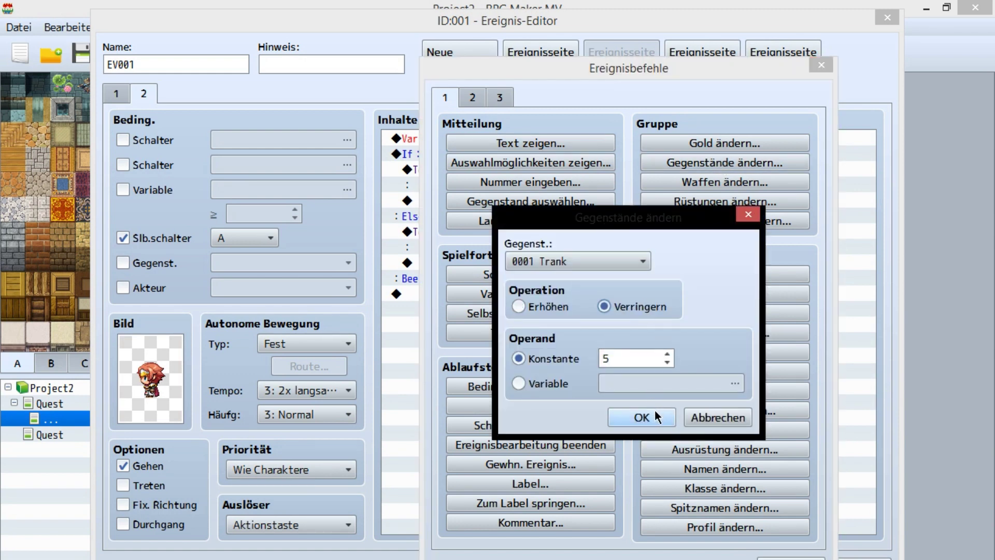
click(654, 409)
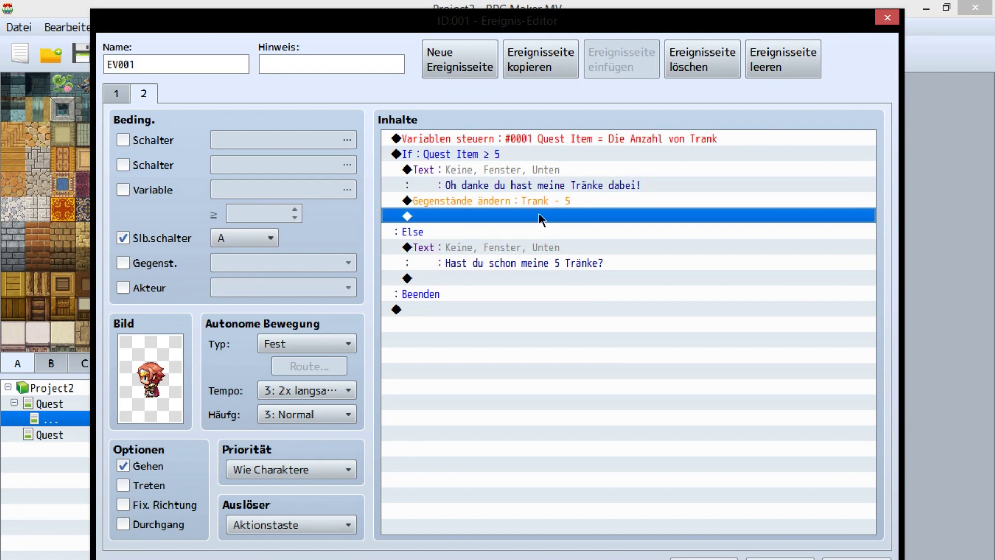
- Give the player 100 Gold
double_click(539, 216)
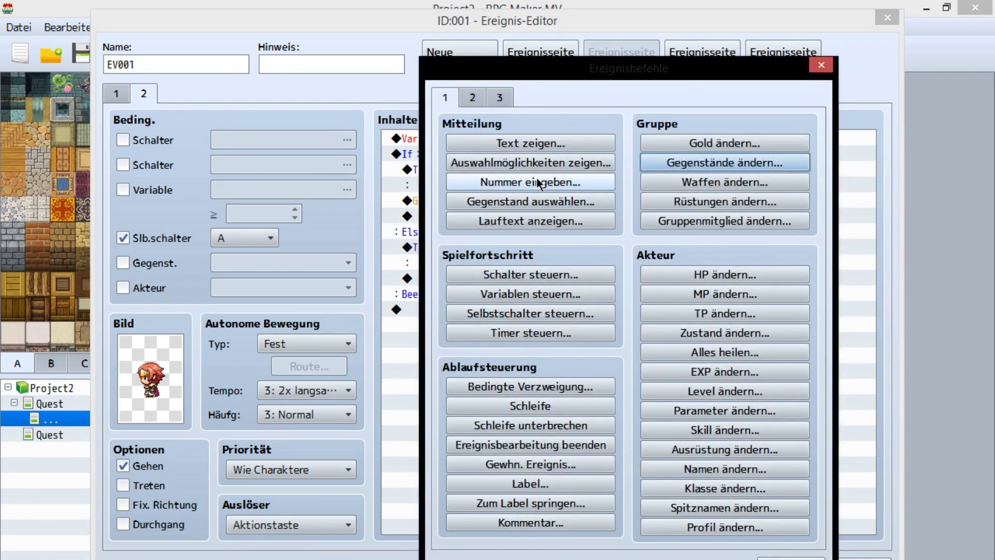
click(685, 149)
double_click(605, 337)
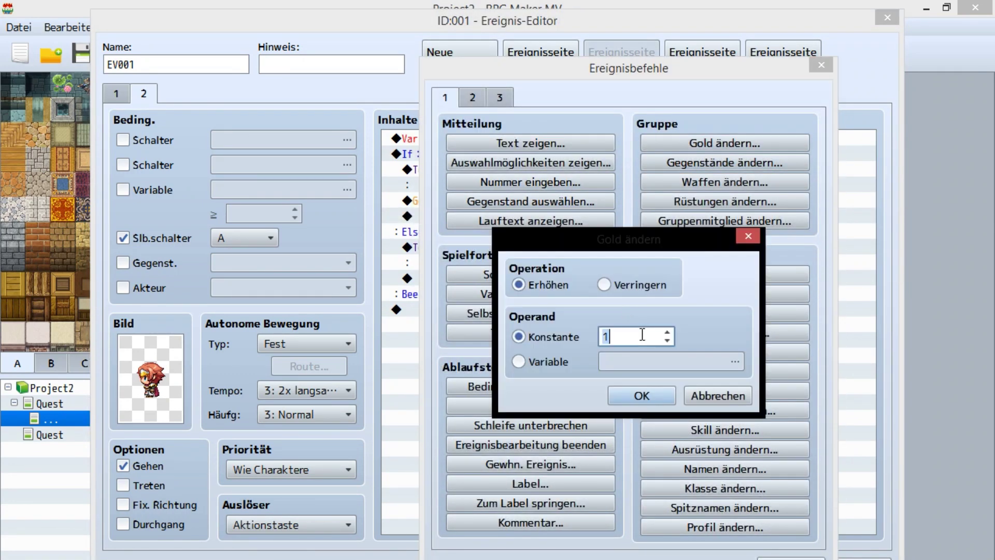
text(100)
click(636, 393)
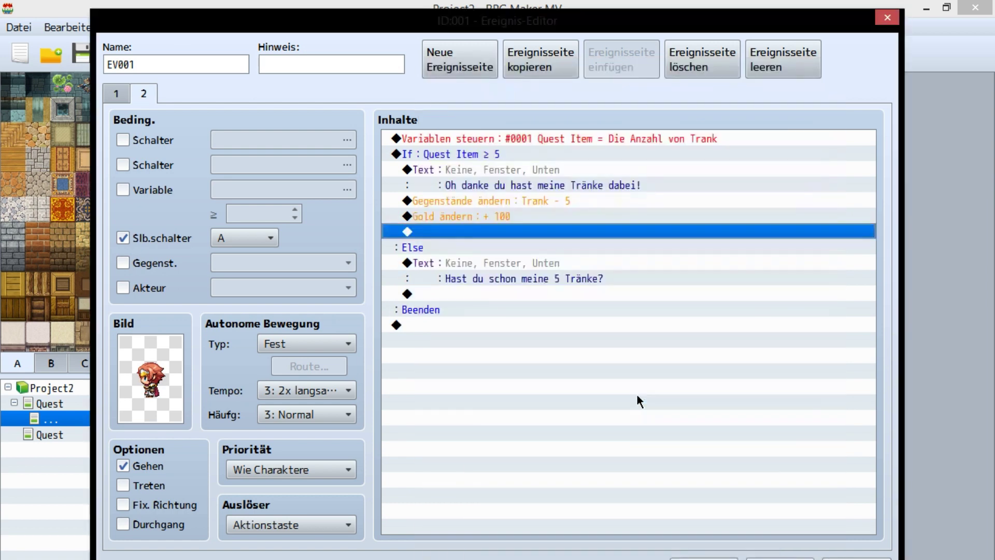
- Add the message 'Du hast 100Gold bekommen!' after the gold change
click(555, 170)
key(ctrl+c)
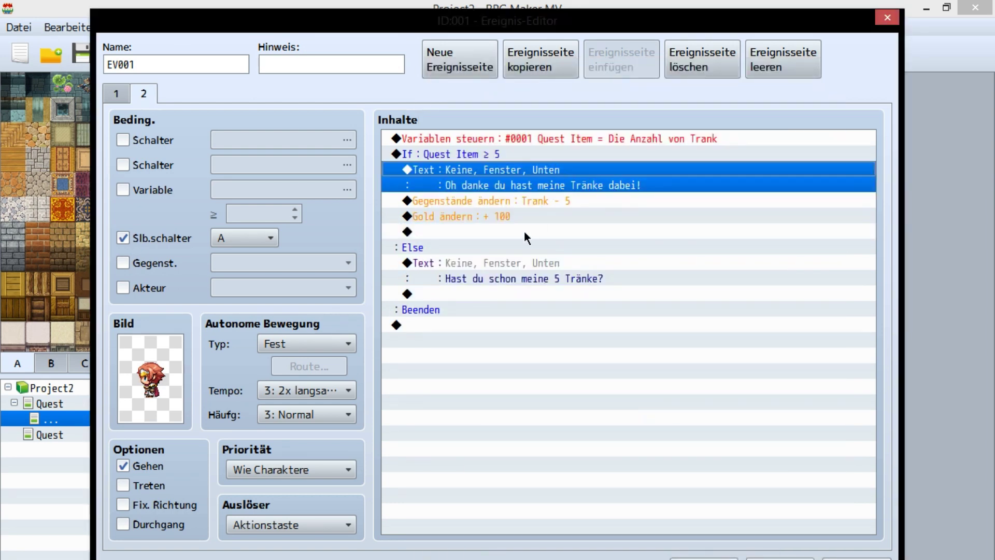
click(523, 233)
key(ctrl+v)
double_click(543, 238)
key(ctrl+a)
text(Du hast 100Gold bekommen!)
click(730, 404)
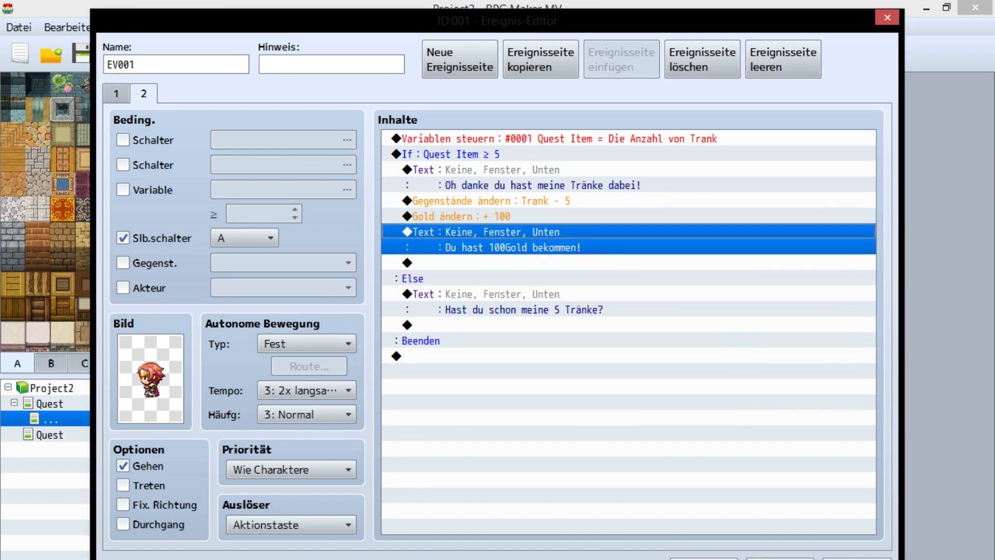
- Turn switch 0001 Quest01 off
click(515, 262)
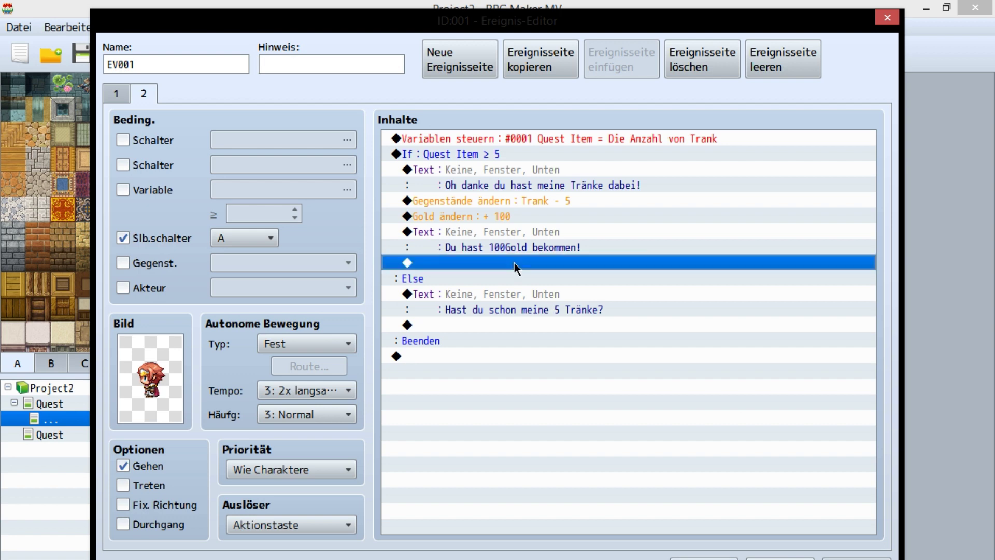
double_click(514, 262)
click(541, 275)
click(679, 288)
double_click(669, 158)
click(619, 364)
click(640, 393)
- Turn self switch B on, then copy the event page
double_click(533, 278)
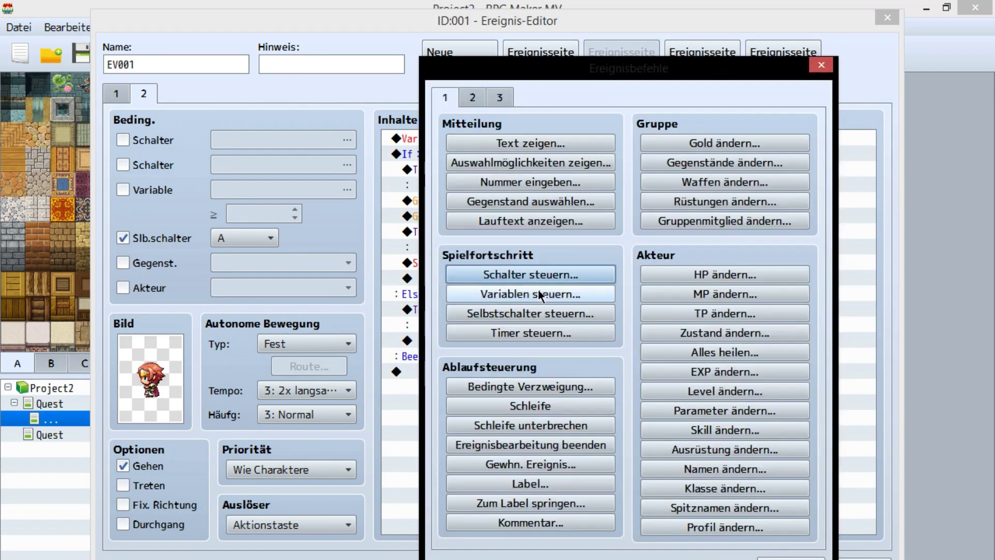
click(547, 313)
click(578, 303)
click(579, 331)
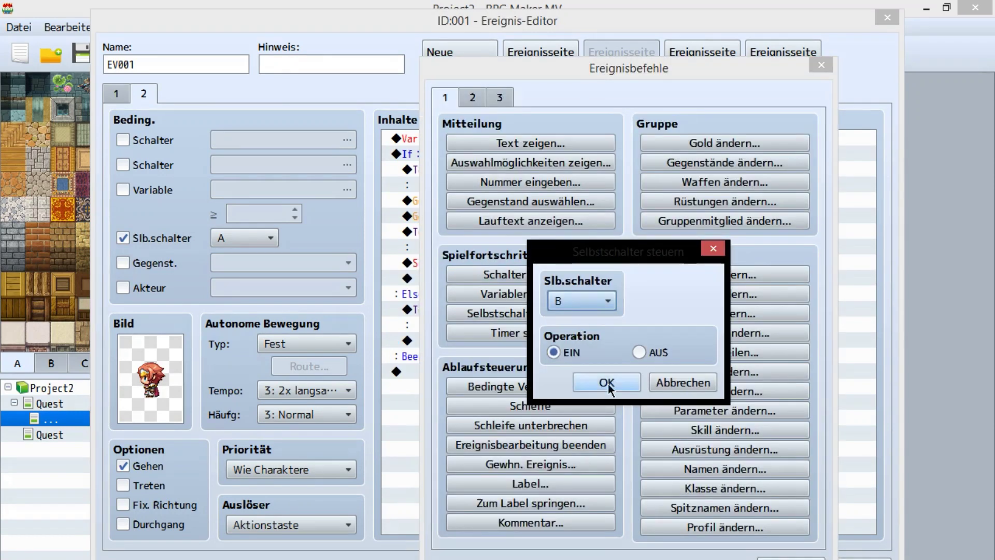
click(606, 382)
click(856, 557)
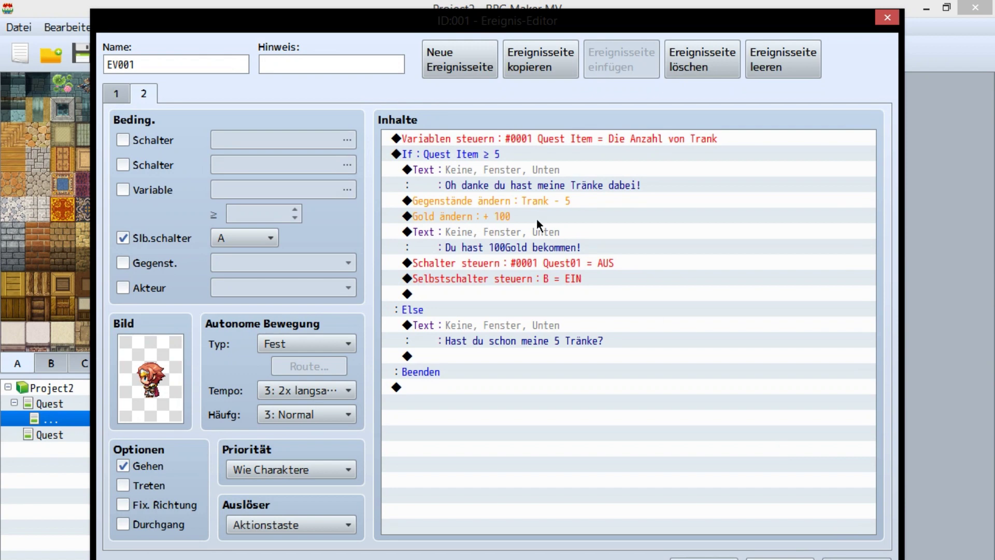
click(534, 73)
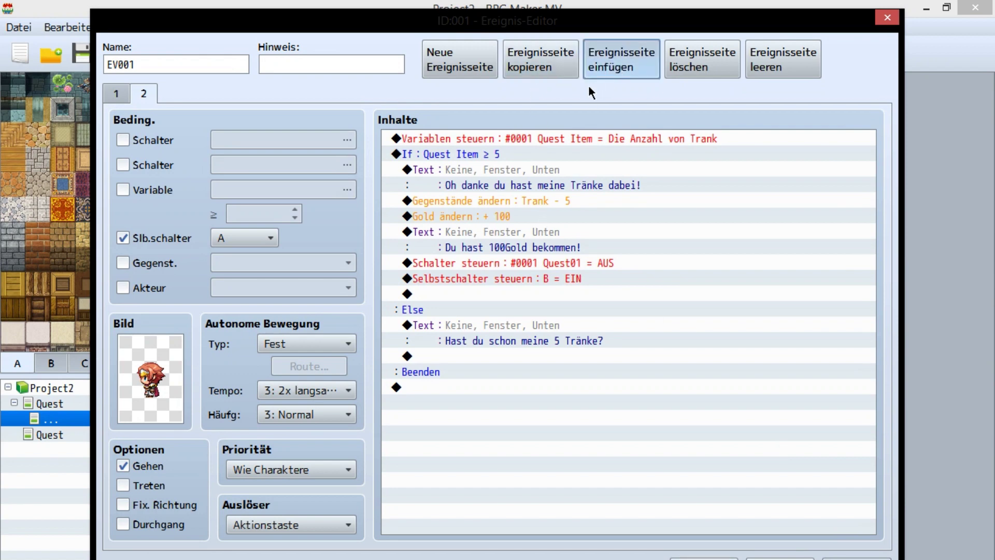
- Make the pasted page require self switch B and strip all commands except the text
click(245, 238)
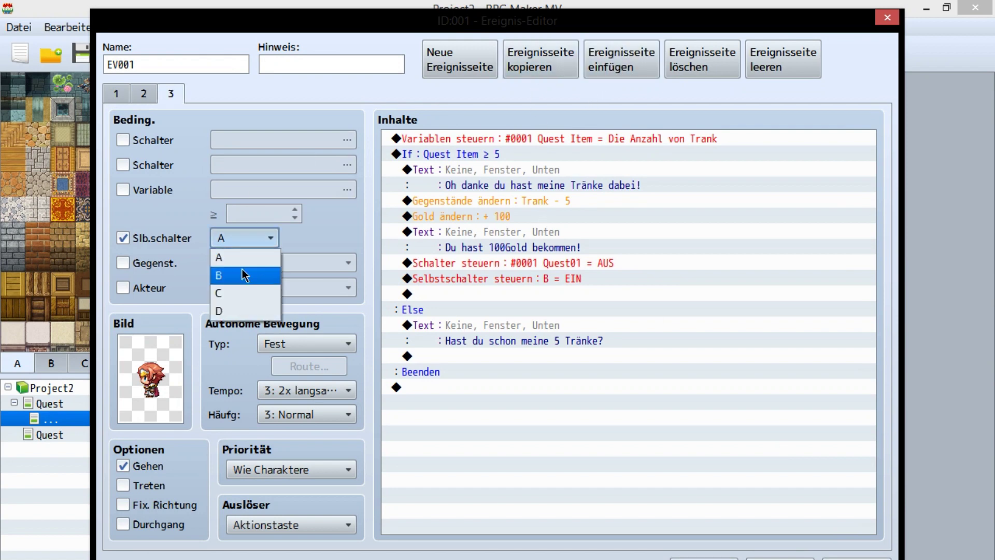
click(245, 275)
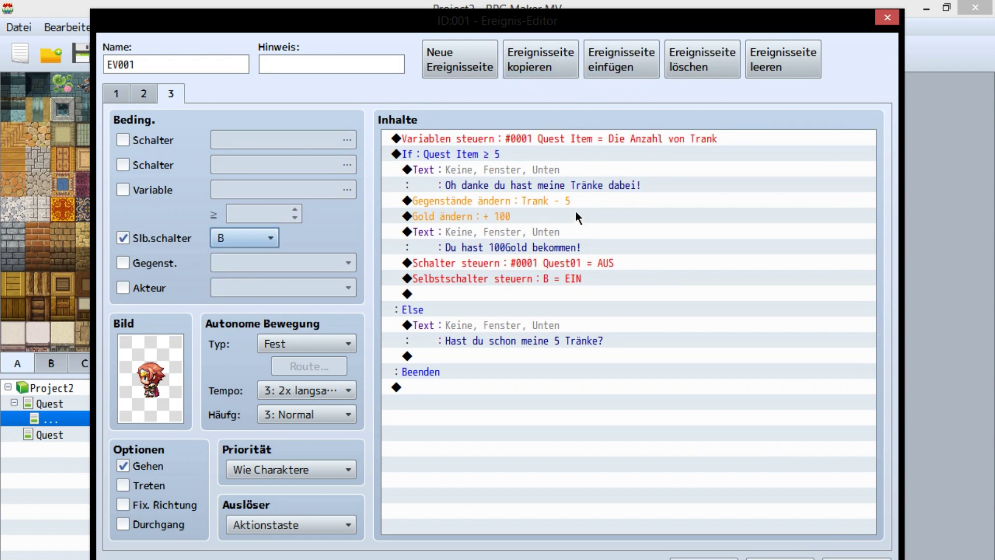
click(533, 170)
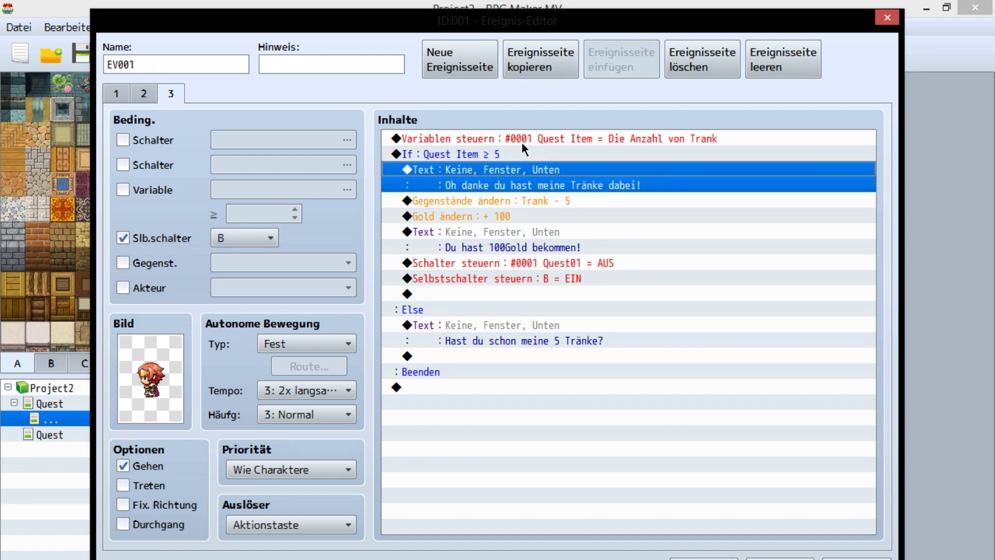
click(521, 141)
key(Delete)
key(Delete)
key(ctrl+v)
- Change its text to 'Vielen dank für die hilfe!' and close the event editor
double_click(521, 141)
key(ctrl+a)
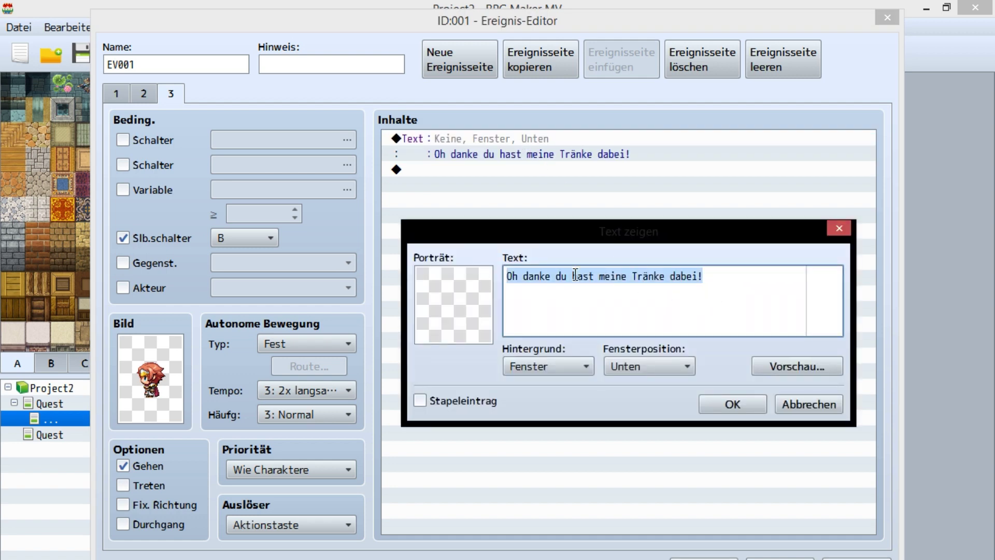
text(Vielen dank für die)
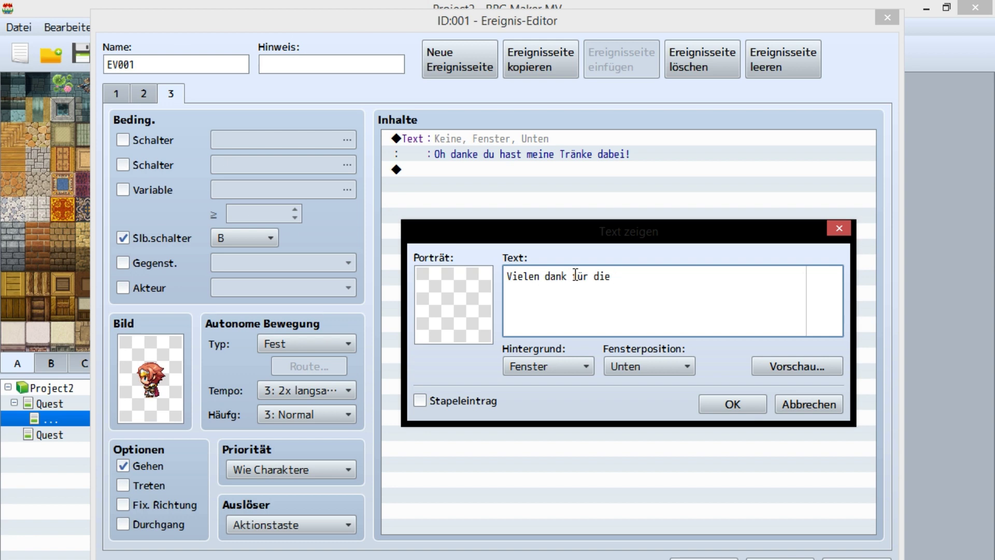
text( hilf)
text(!)
click(733, 404)
click(144, 93)
click(703, 558)
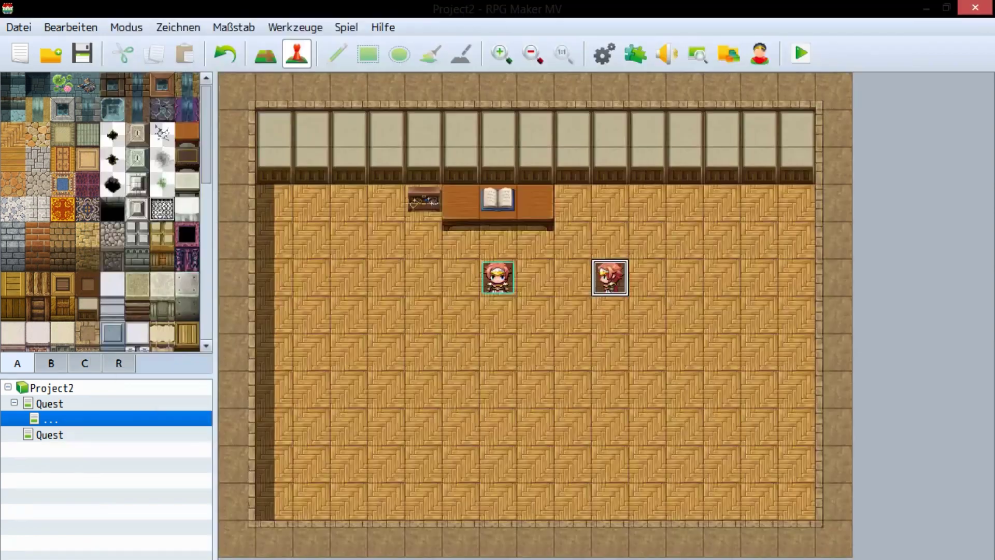
- Create an event on the book with a conditional branch on Quest01 being ON
click(499, 207)
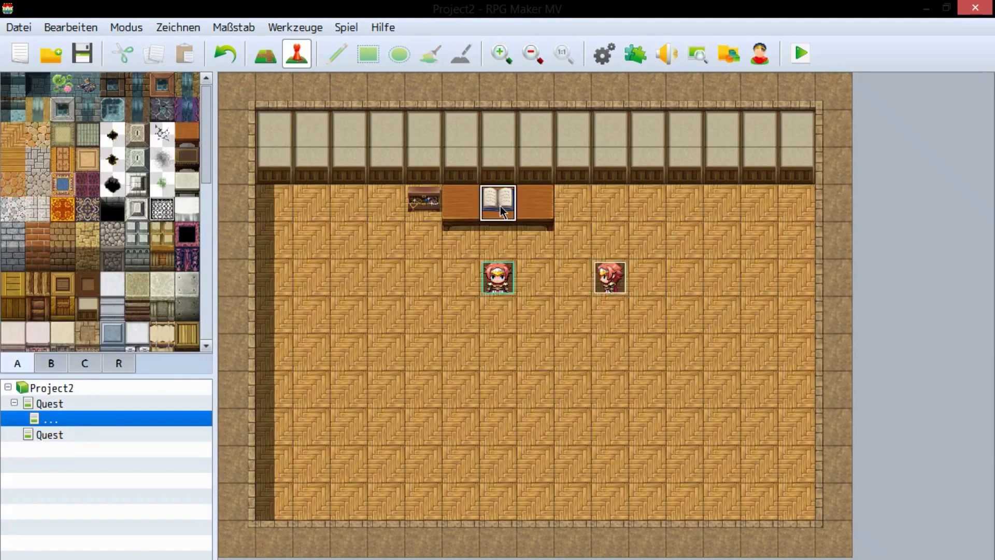
double_click(499, 206)
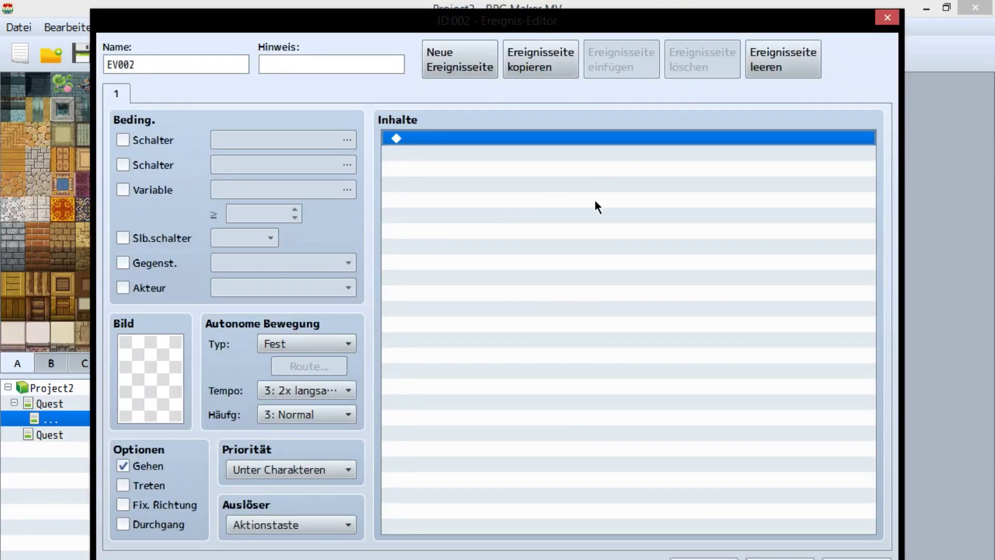
double_click(713, 340)
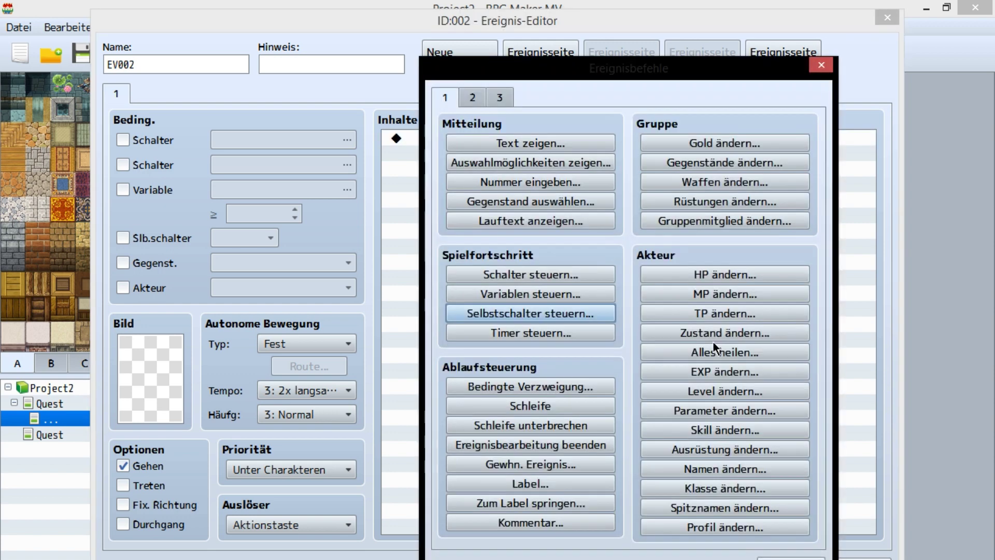
click(530, 384)
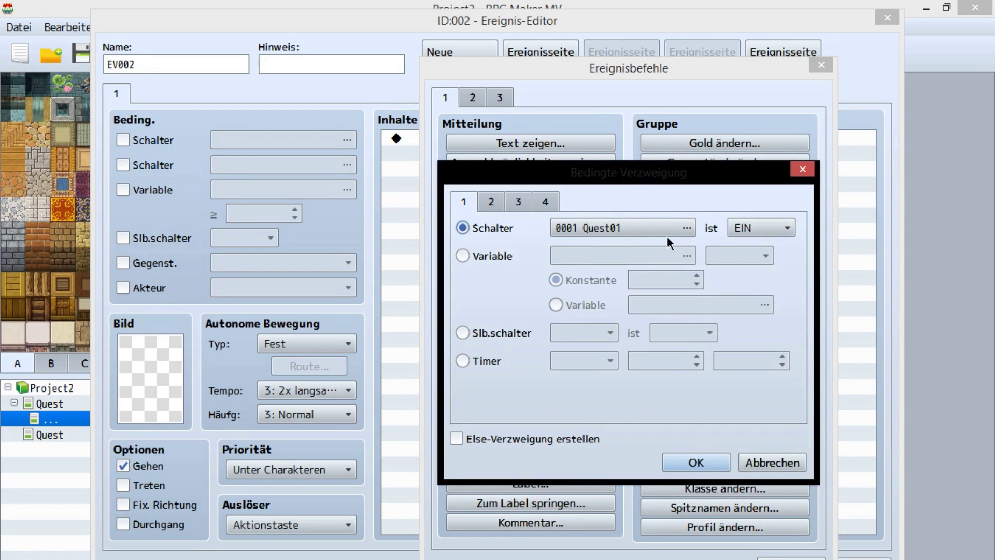
click(704, 462)
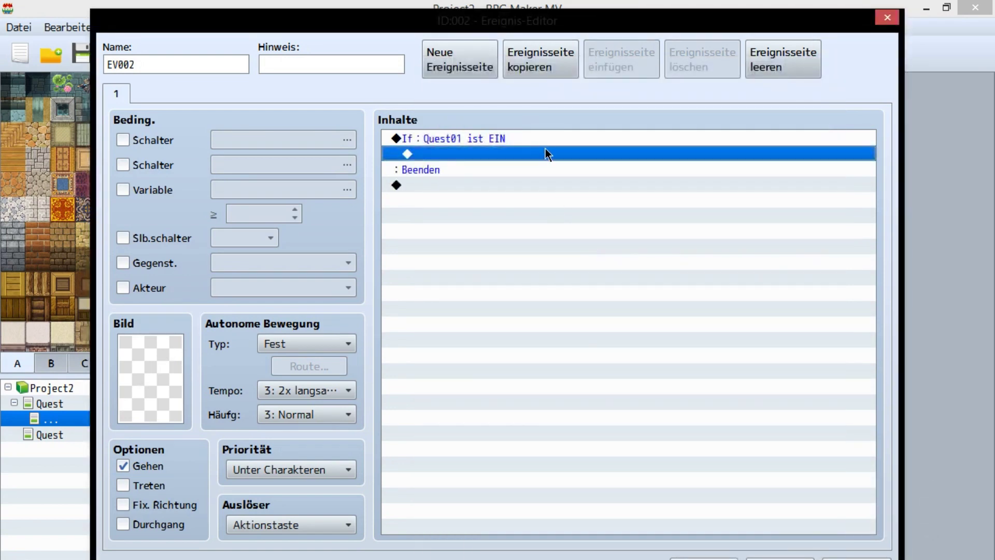
- Add the two-line message 'Questgeber: Mann' / 'Questitem: 5Tränke' inside the branch
double_click(549, 154)
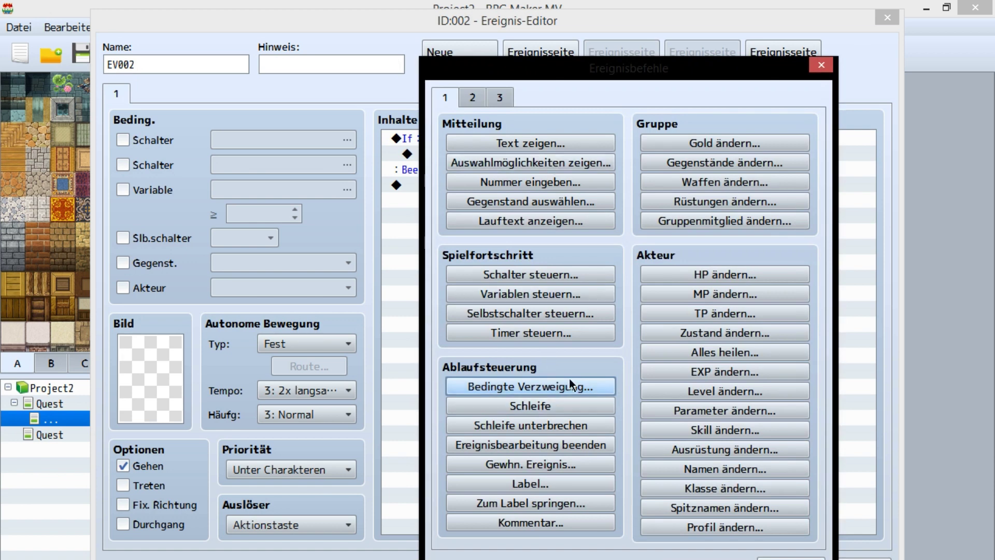
click(518, 144)
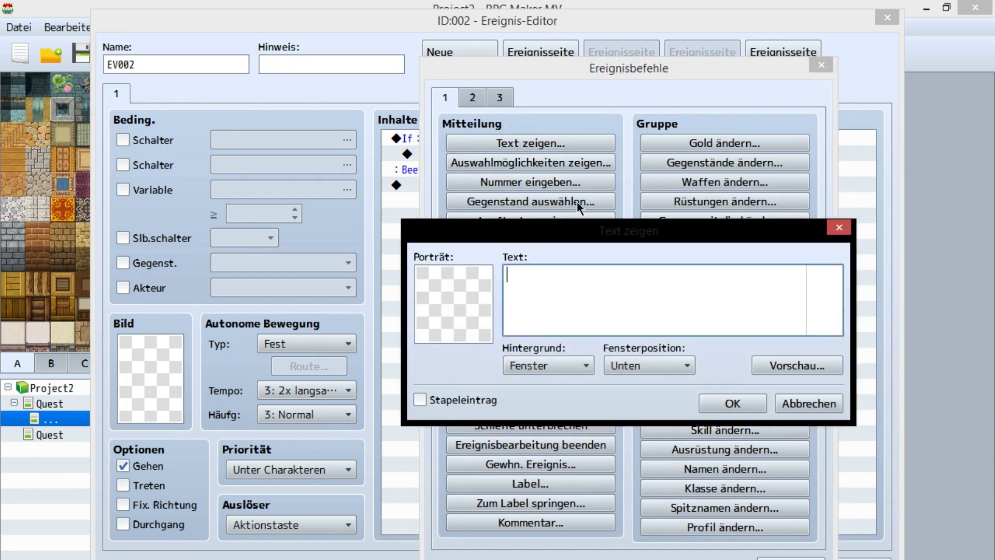
text(Questgeber:)
text( Mann)
key(Return)
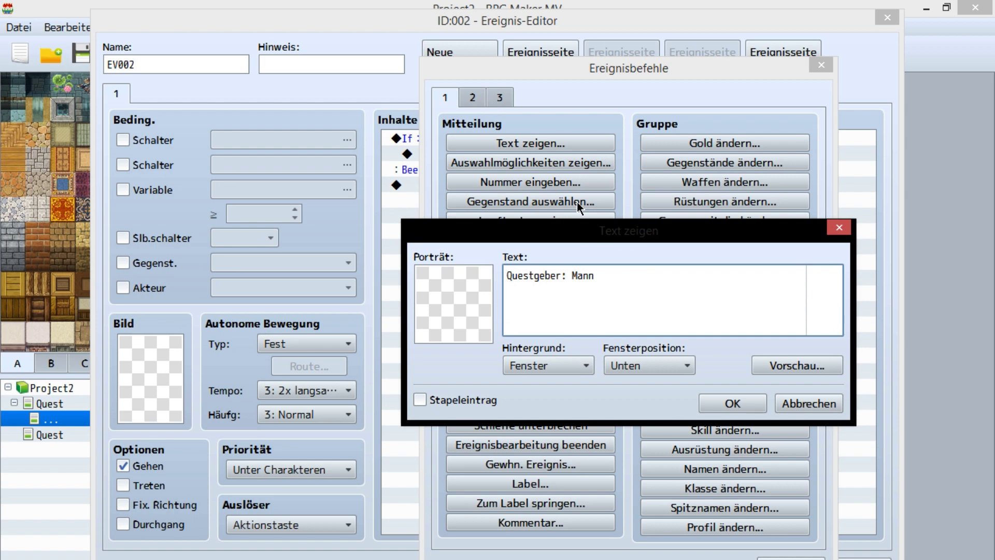
text(Questitem: 5Tränke)
click(716, 410)
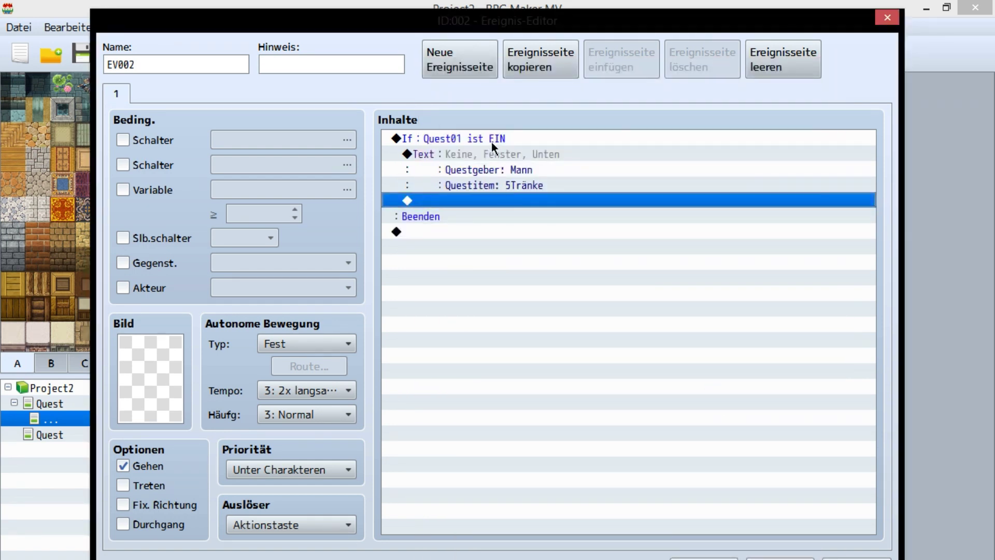
- Copy the whole Quest01 branch block for reuse below it
drag(494, 147, 584, 246)
key(ctrl+c)
click(500, 266)
- Paste a copy of the If branch and change its condition to Quest01 AUS
key(ctrl+v)
click(494, 235)
double_click(494, 235)
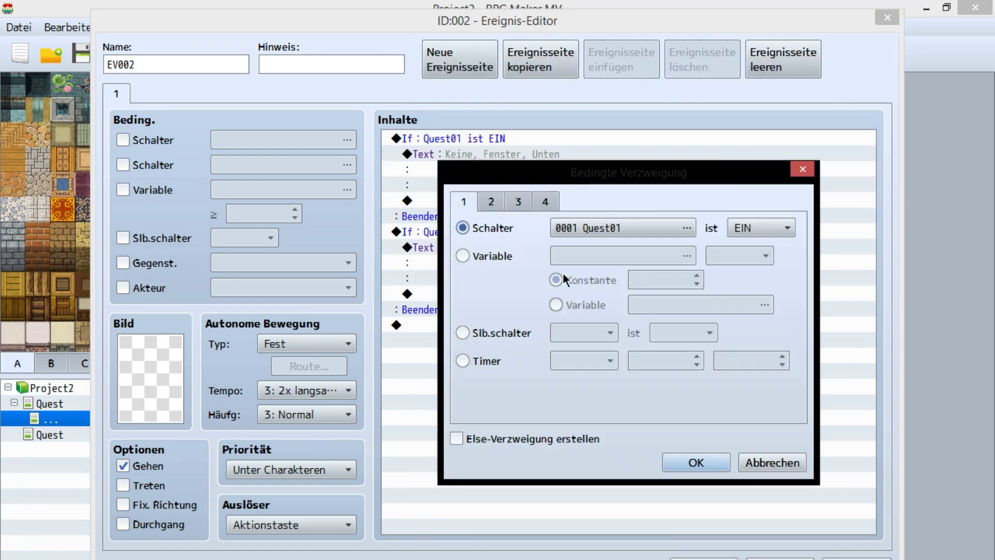
click(753, 229)
click(754, 263)
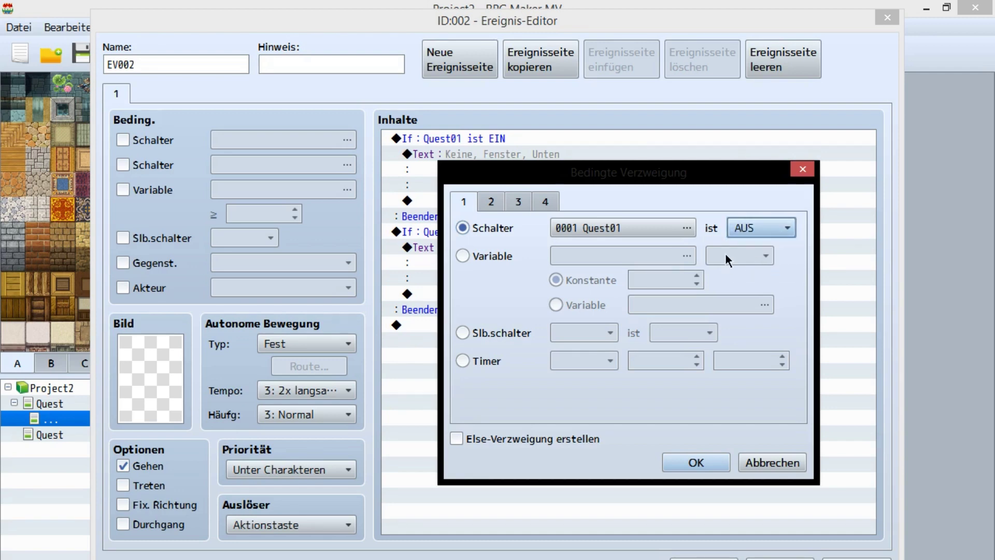
click(699, 469)
- Replace the copied branch's message with 'Du hast keine Quest...'
click(533, 253)
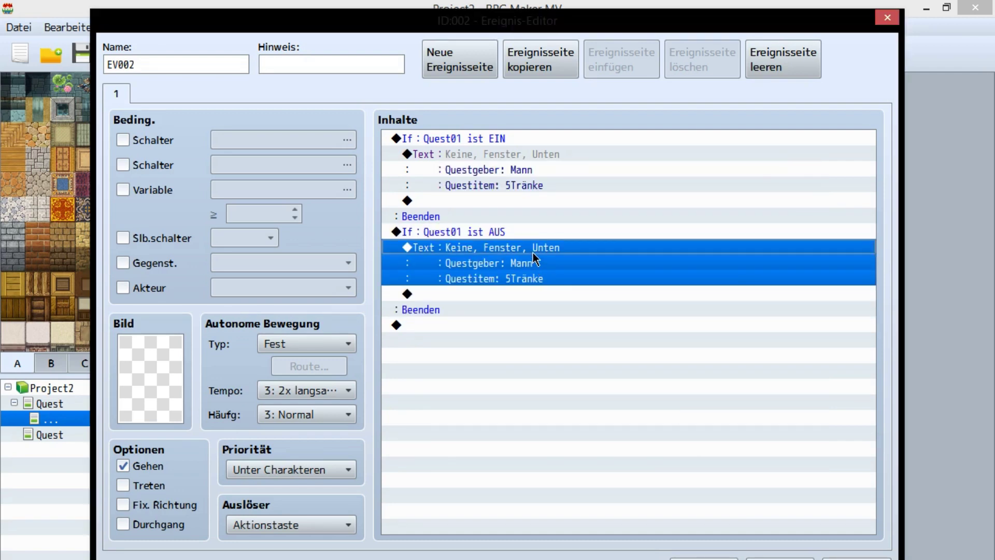
double_click(532, 253)
key(ctrl+a)
text(Du hast keine Quest)
key(BackSpace)
text(...)
click(754, 404)
- Change the book event's priority, save it, and create a new event on the chest
click(290, 469)
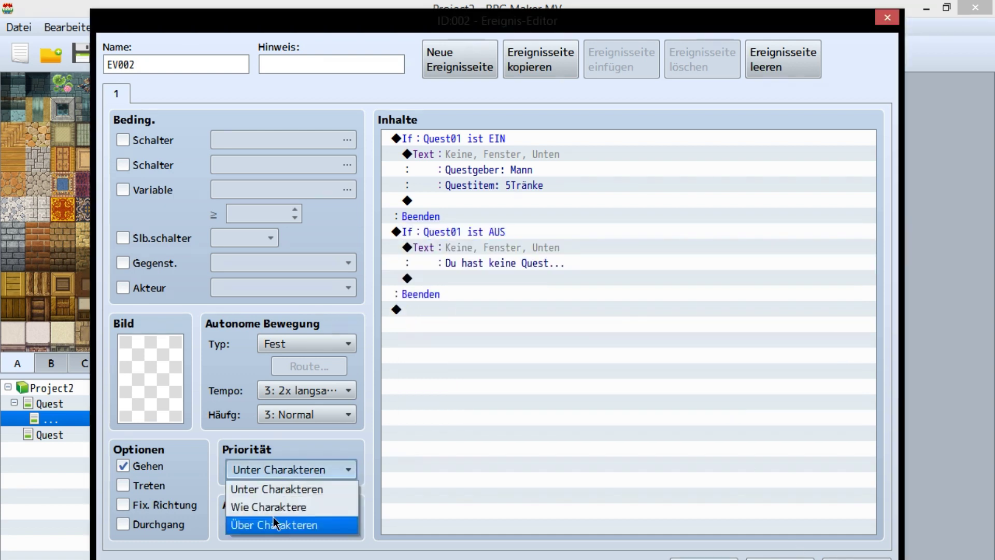
click(268, 507)
click(703, 557)
double_click(429, 206)
double_click(511, 222)
- Give the chest event the message '5Tränke erhalten!' and a Change Items command adding 5 Trank
click(523, 143)
text(5Tränke erhalten!)
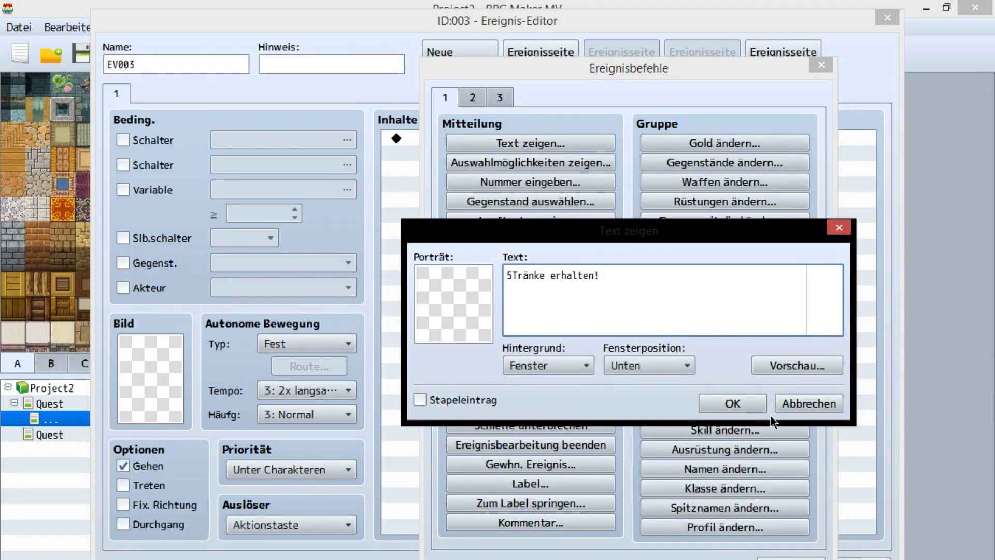
click(732, 403)
double_click(532, 225)
click(724, 162)
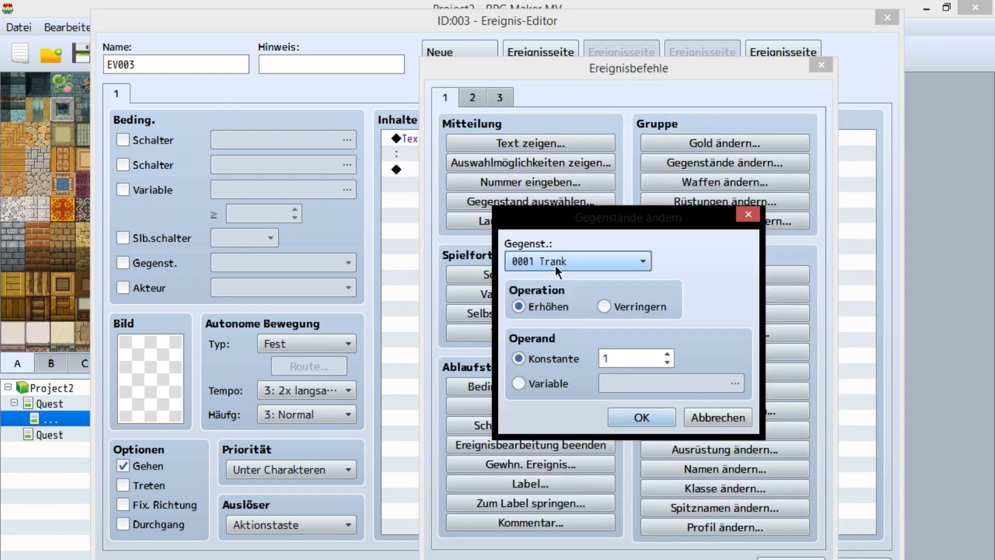
scroll(672, 356, up, 4)
click(640, 418)
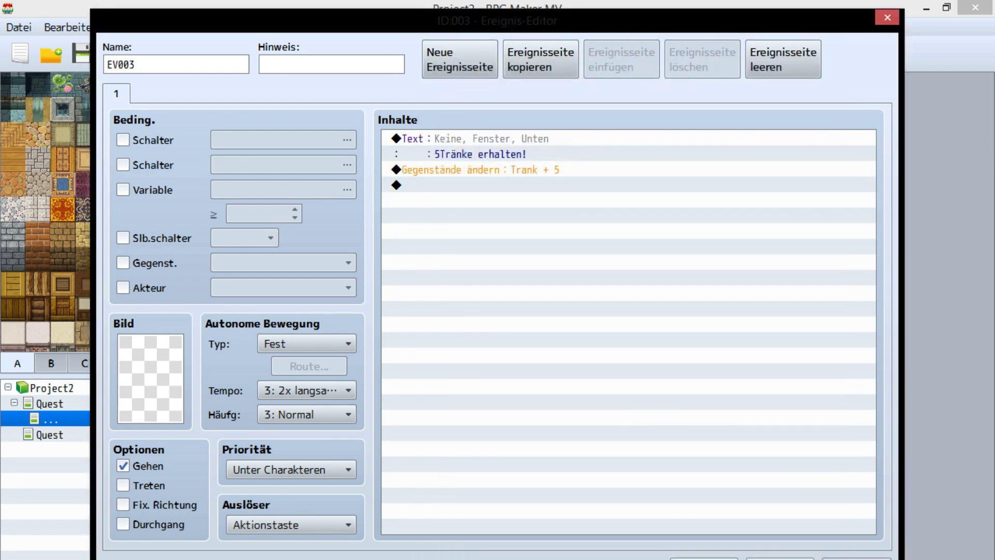
key(Return)
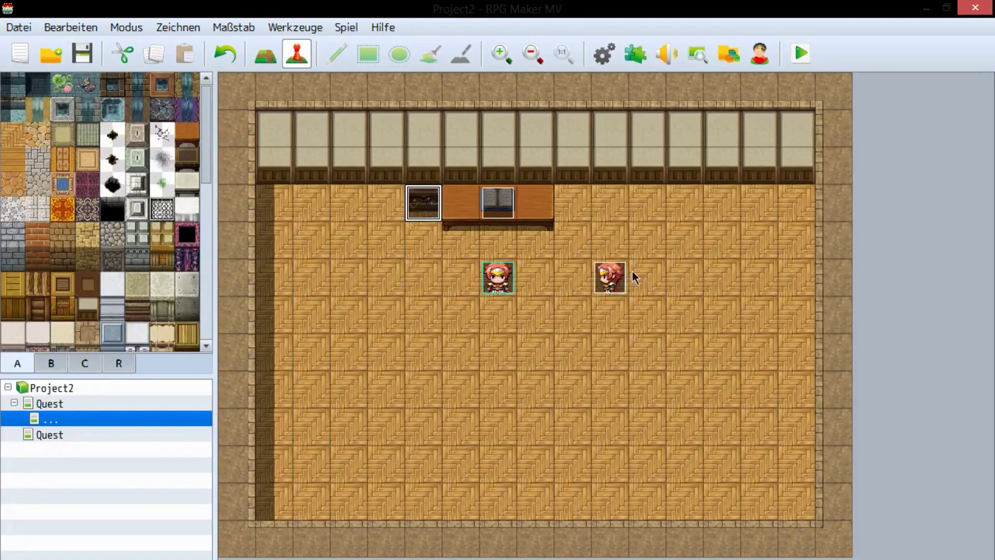
- Playtest the game, reading the quest book, the potions-received message and the gold reward message
click(800, 53)
key(Return)
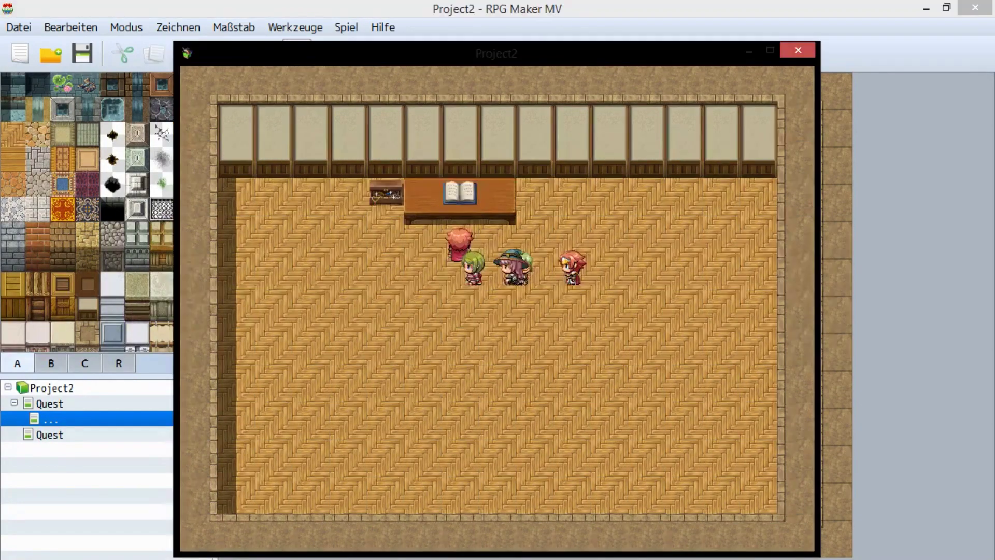
key(Return)
key(Return)
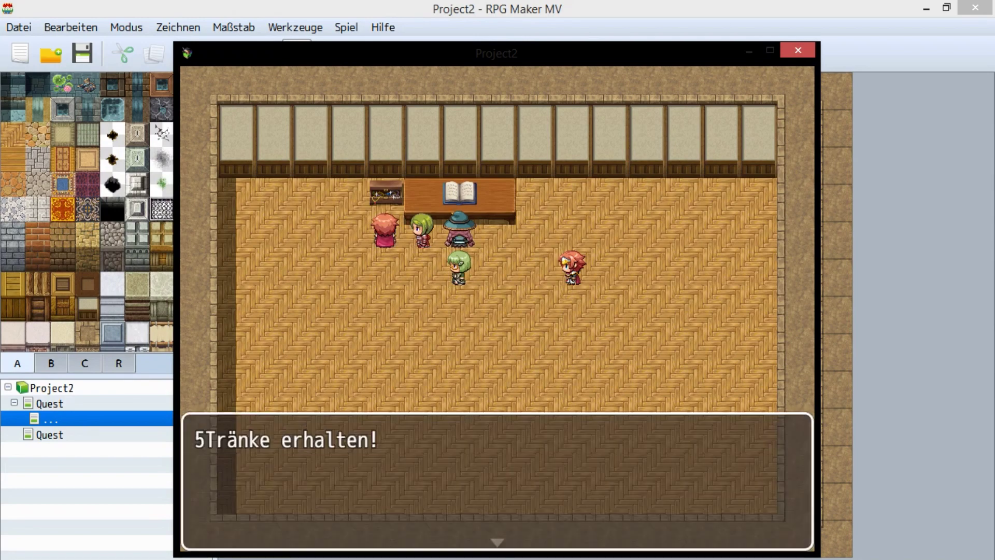
key(Return)
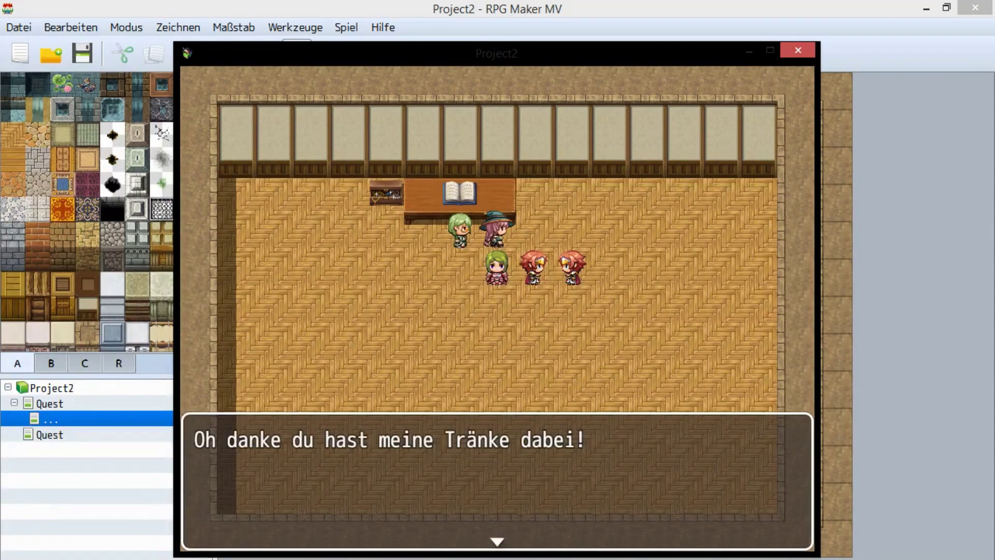
key(Return)
key(alt+F4)
- Copy the potion quest-giver event onto the empty tile below it
click(626, 276)
key(ctrl+c)
click(610, 316)
click(610, 352)
key(ctrl+v)
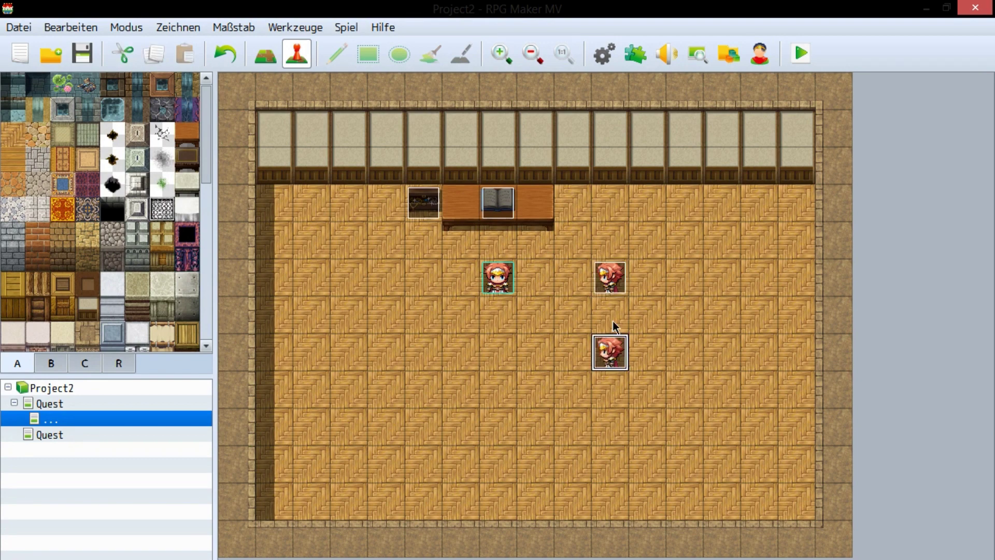
- Change the copied event's request to 'Danke! Ich brauche 5 Heilkräuter!'
double_click(617, 356)
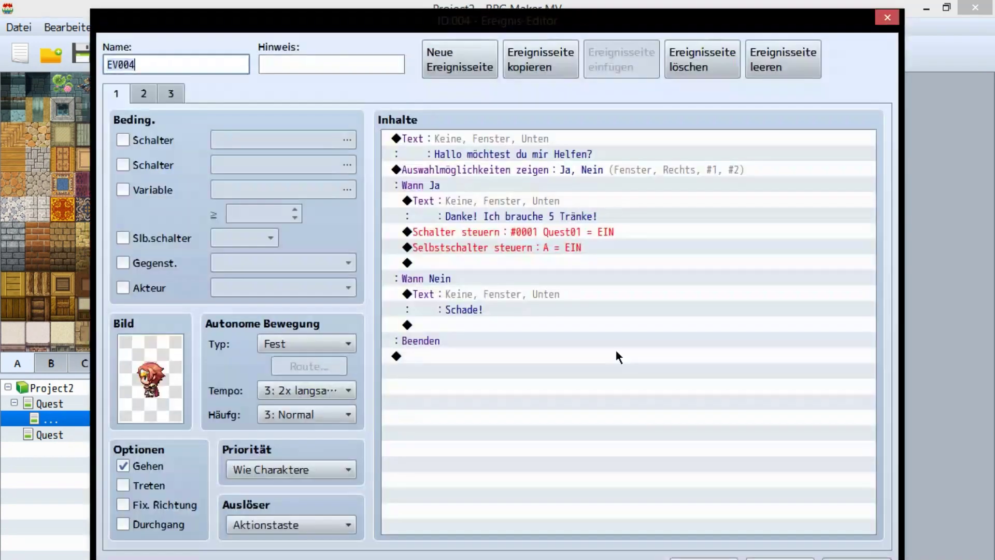
click(489, 138)
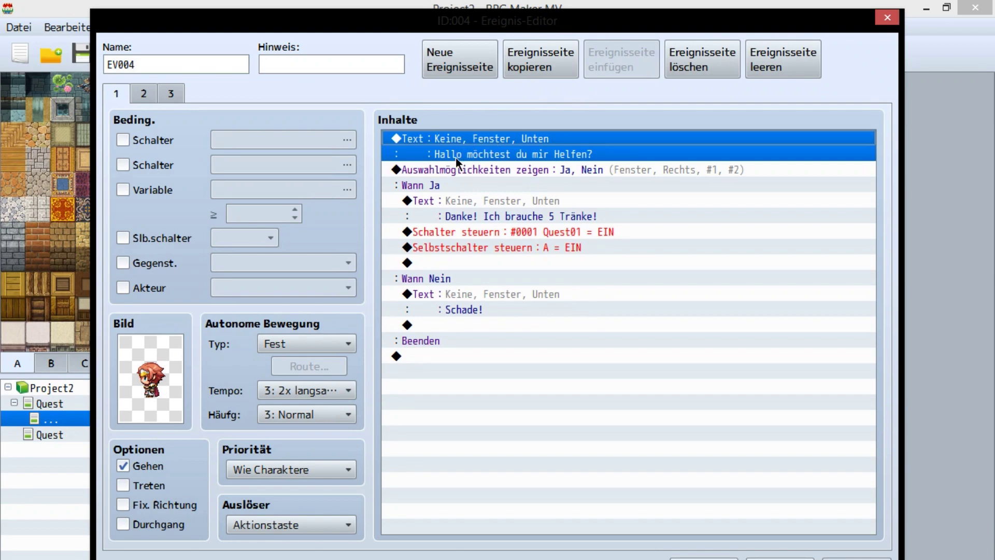
double_click(522, 201)
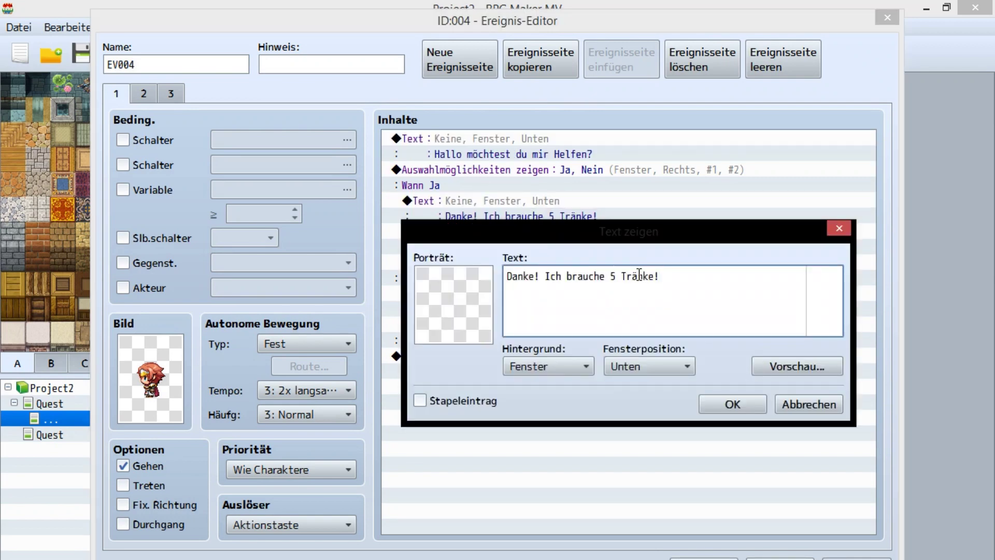
drag(612, 273, 655, 272)
click(638, 275)
text(Heilkrä)
text(ter)
click(731, 404)
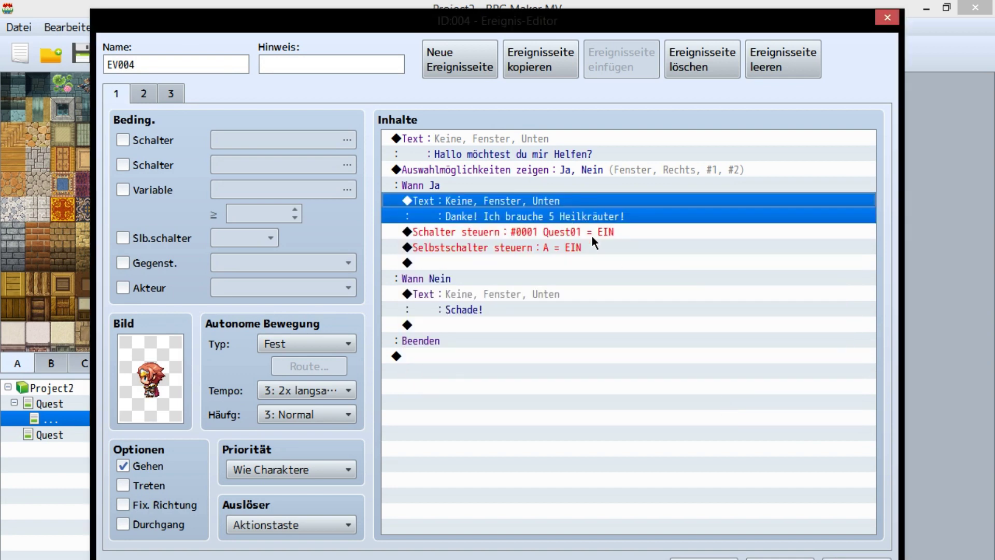
- Make the switch command turn on switch 0002, renamed 'Quest 02'
double_click(590, 232)
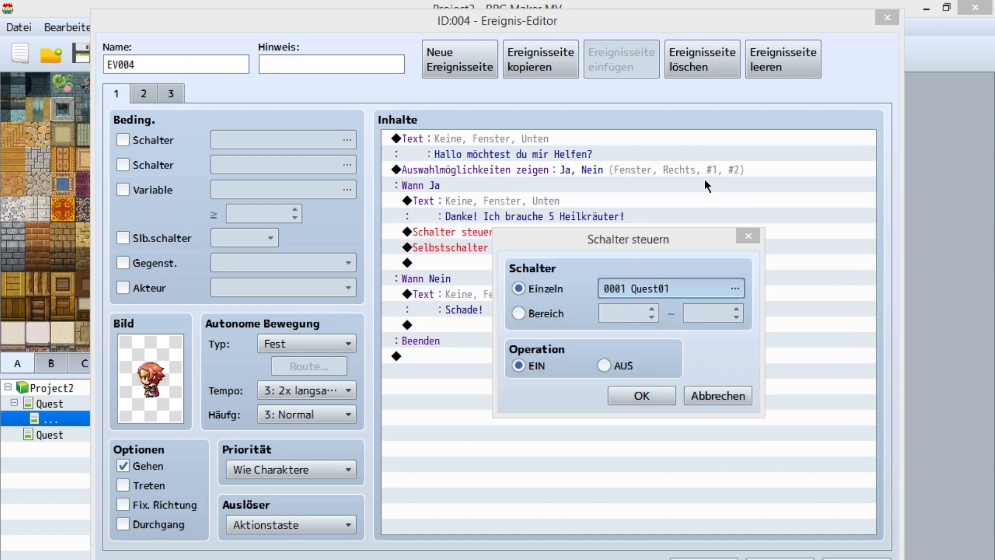
click(735, 288)
click(705, 172)
double_click(719, 484)
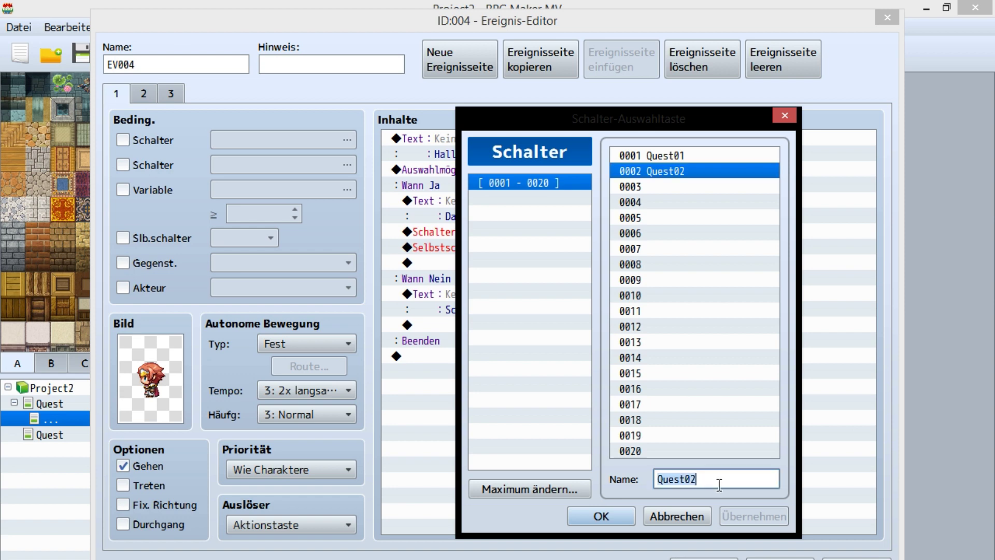
text(Quest )
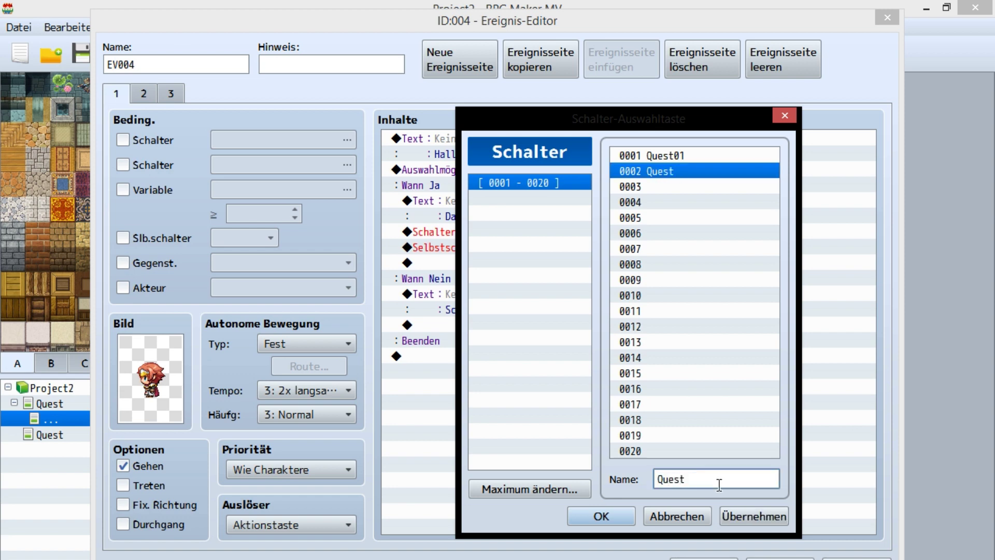
text(02)
click(600, 517)
click(642, 396)
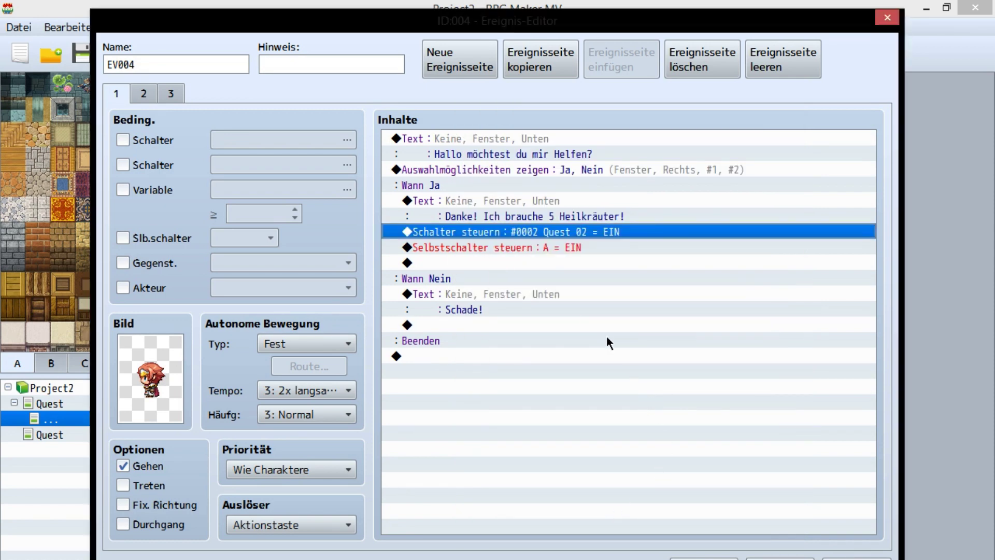
click(498, 248)
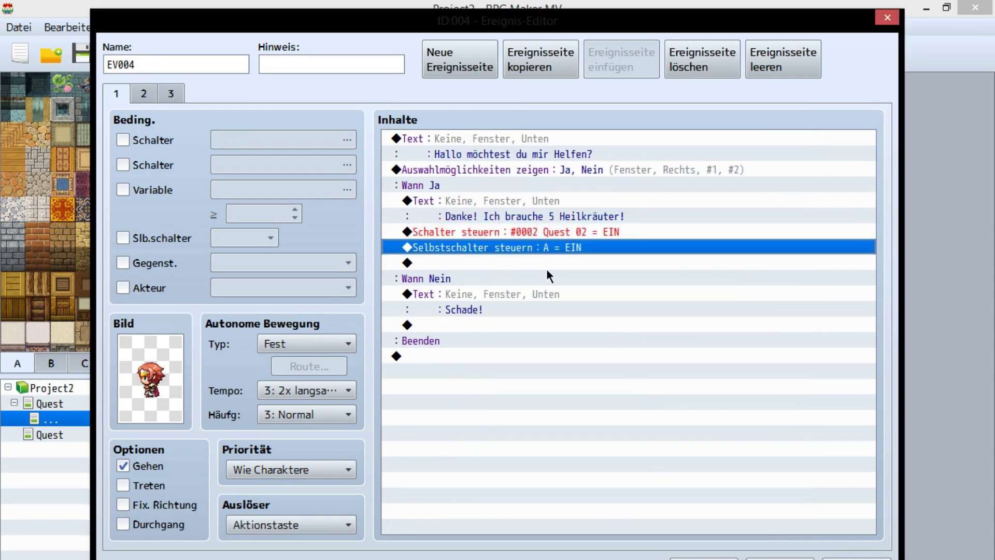
- On page 2, make the item-count variable count Heilkräuter
click(151, 93)
double_click(511, 137)
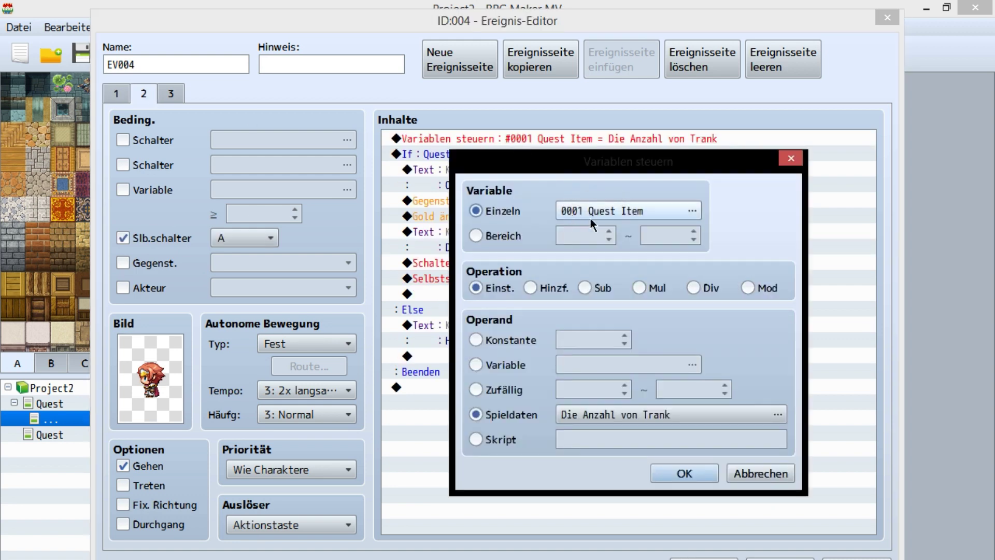
click(667, 413)
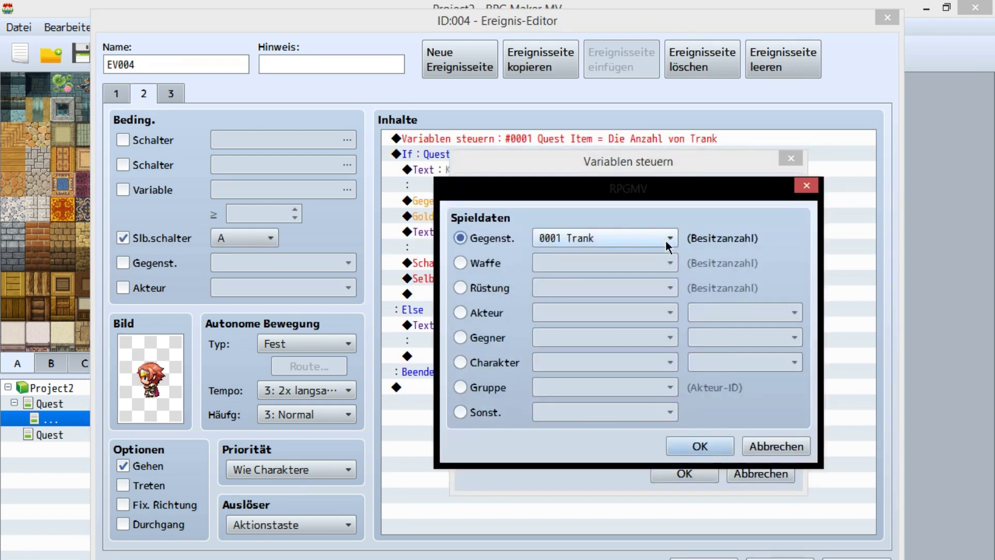
click(653, 237)
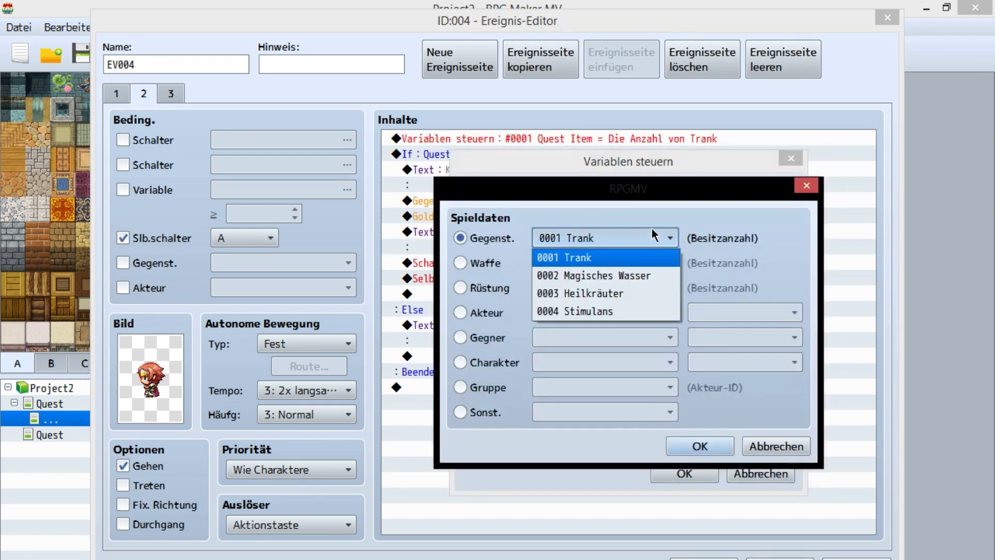
click(619, 293)
click(697, 444)
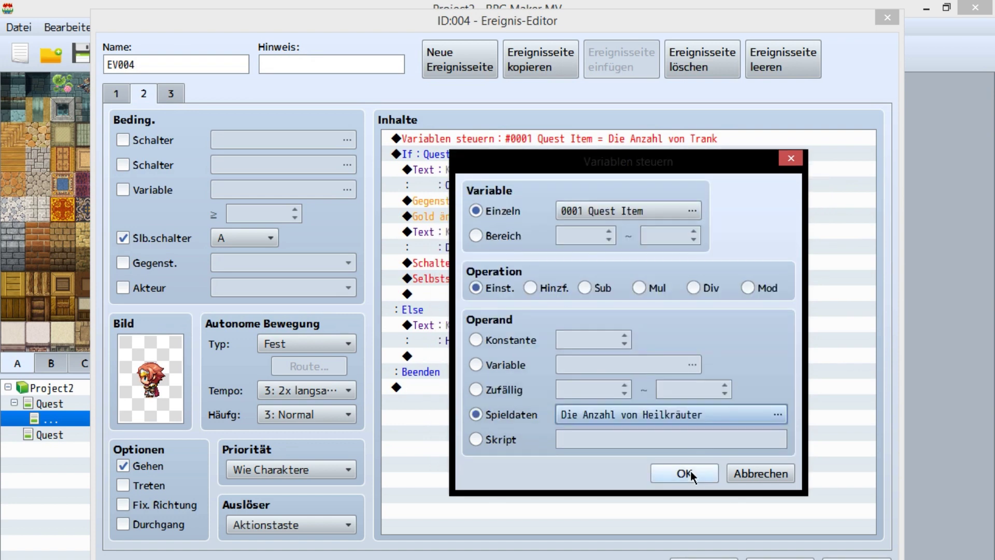
click(690, 470)
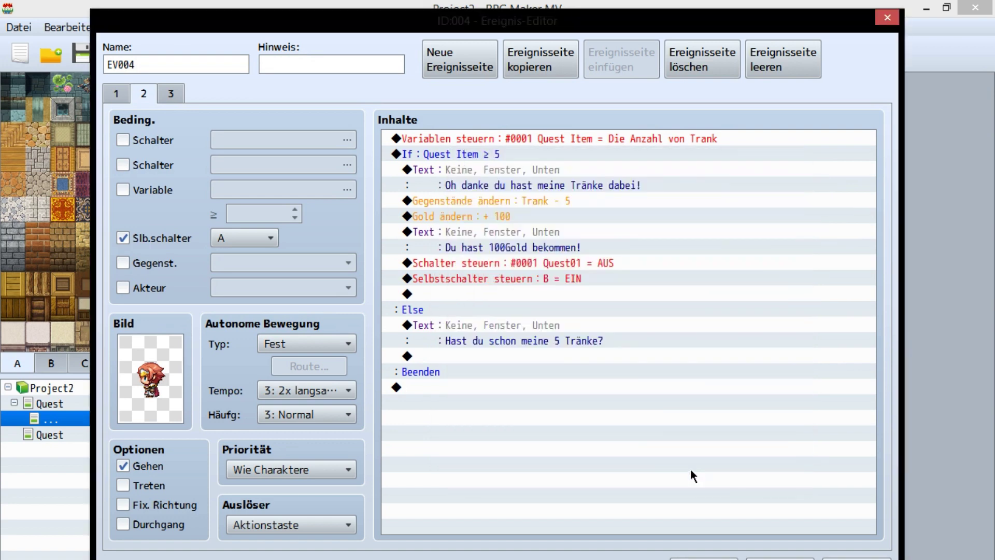
- Replace Tränke with Heilkräuter in the thank-you message and remove 5 Heilkräuter instead of Trank
click(558, 153)
double_click(563, 170)
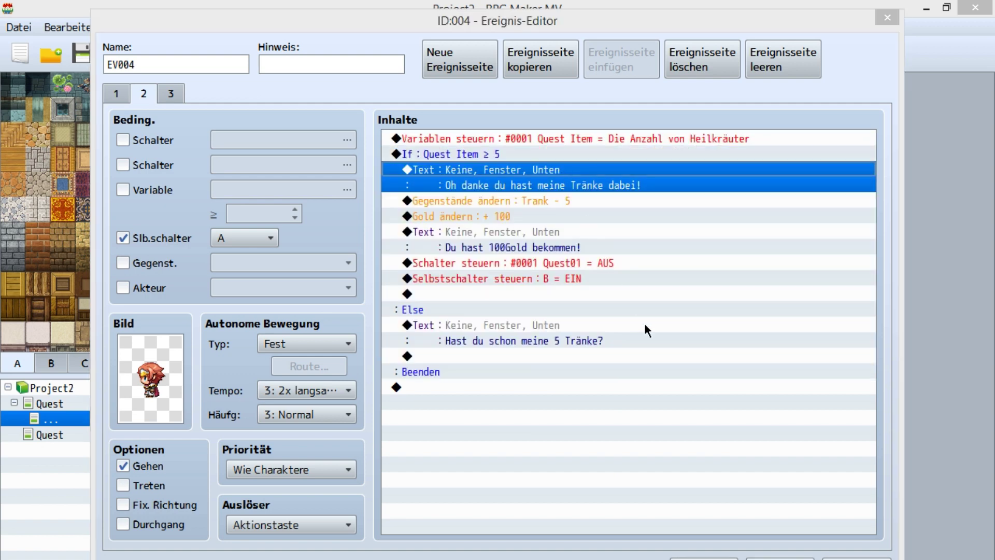
double_click(662, 279)
text(Heilkräuter dabei!)
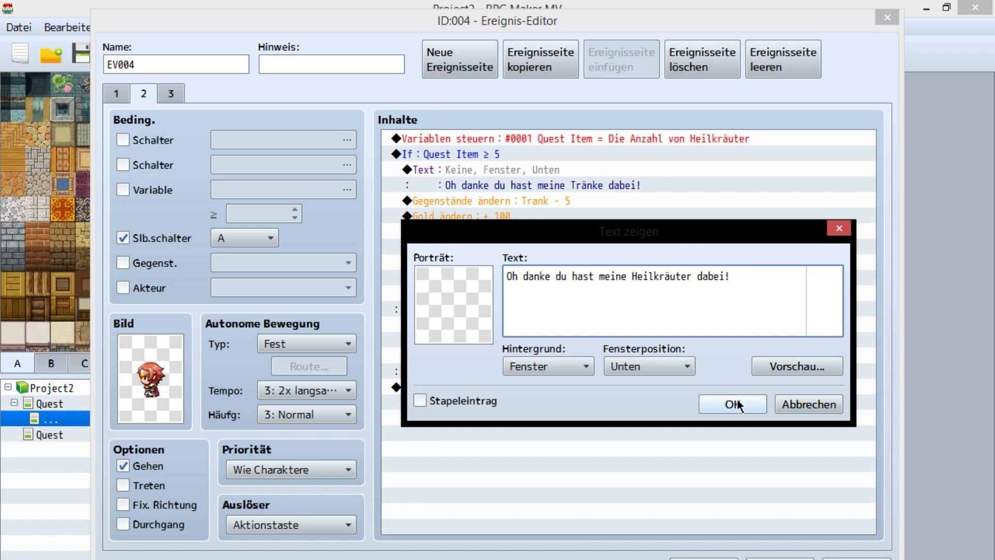
click(732, 404)
double_click(543, 207)
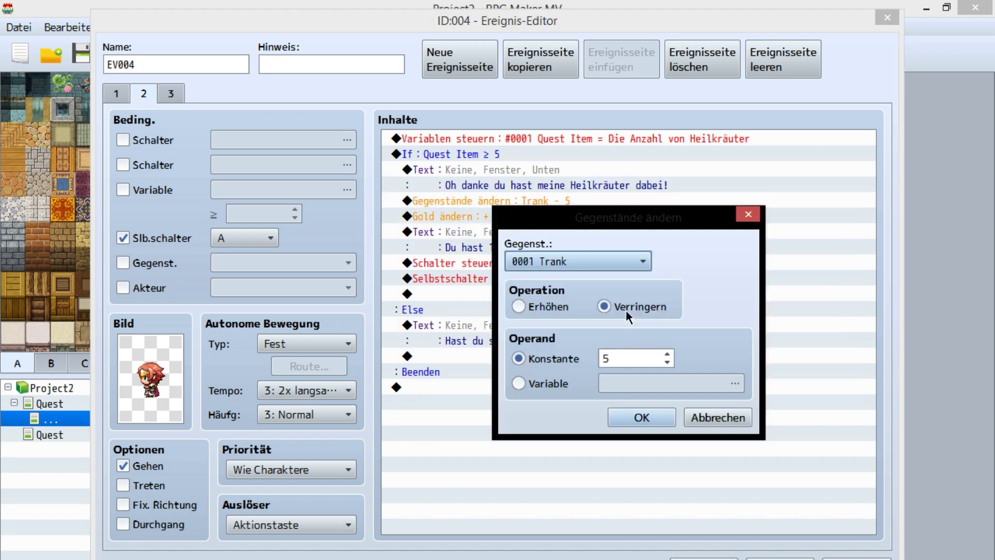
click(604, 262)
click(570, 314)
click(644, 416)
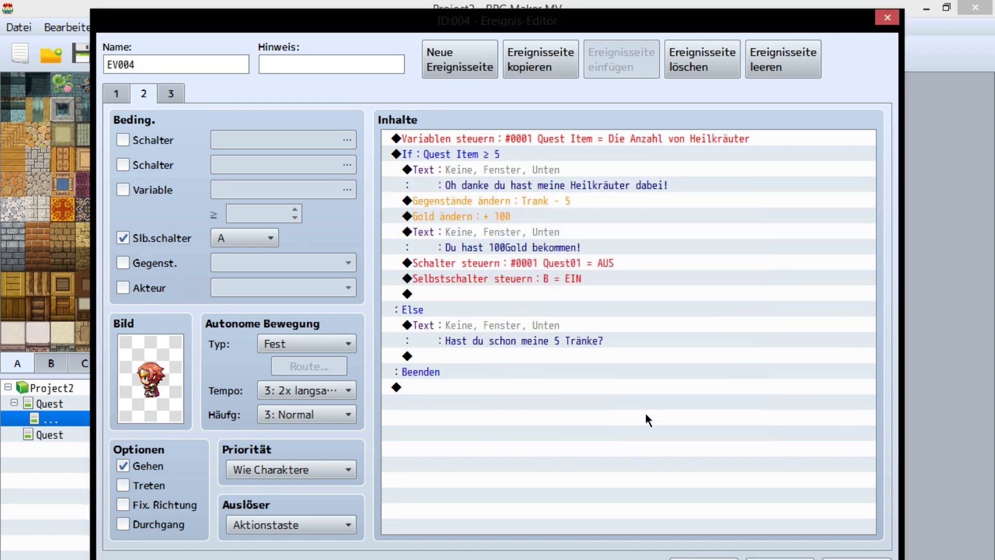
- Make page 2's switch command turn Quest 02 off
click(584, 262)
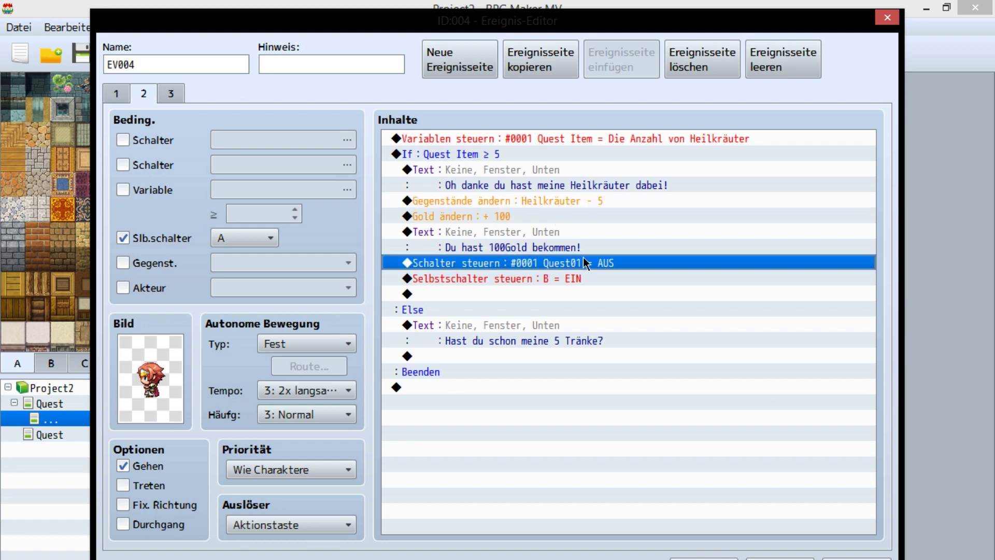
double_click(584, 262)
click(633, 291)
click(651, 171)
double_click(650, 171)
click(628, 391)
- Change the Else reminder message to ask for Heilkräuter instead of Tränke
click(564, 327)
double_click(563, 328)
double_click(643, 276)
text(Heilk?)
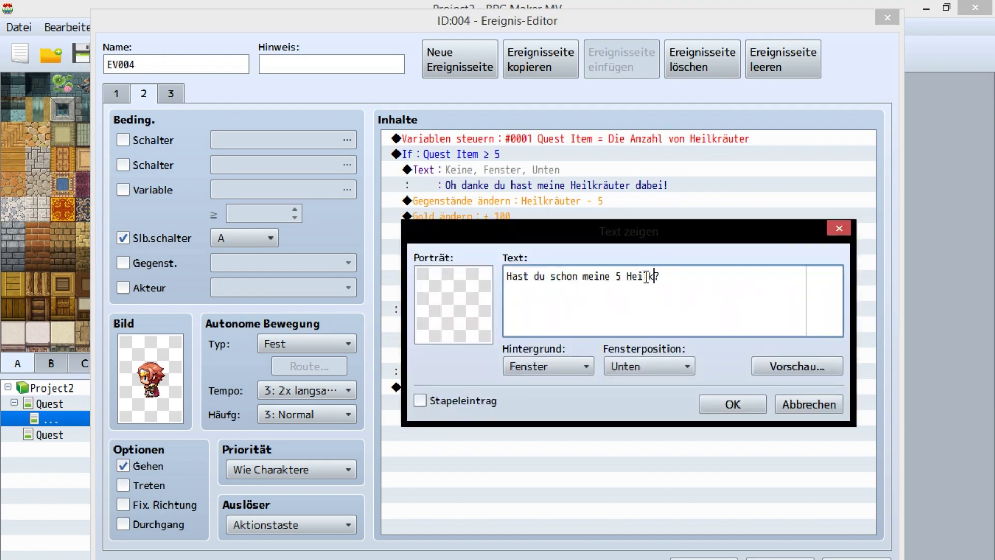
text(äuter)
click(733, 404)
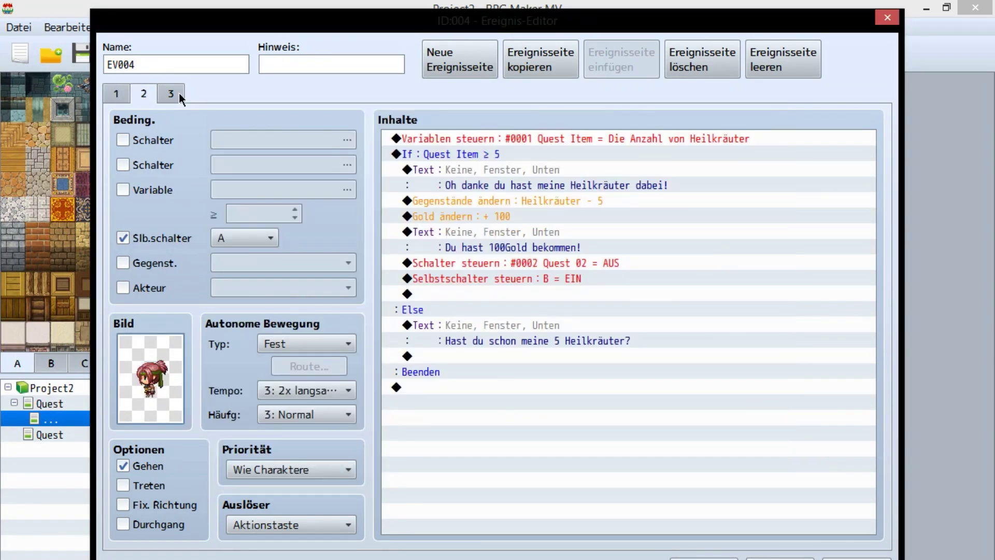
click(179, 97)
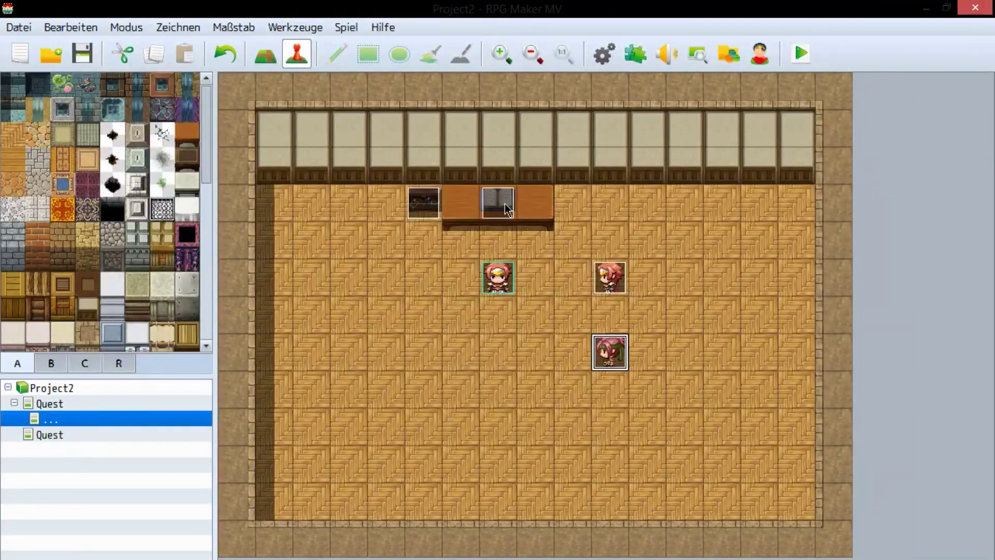
- Paste a copy of the Quest01 branch into the quest log and set its condition to Quest 02 EIN
double_click(505, 203)
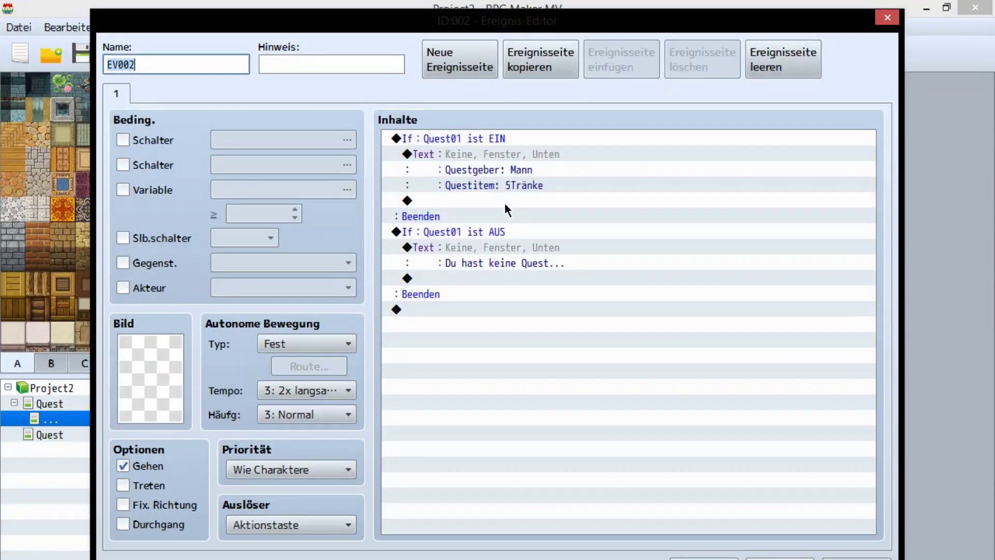
click(487, 231)
click(477, 139)
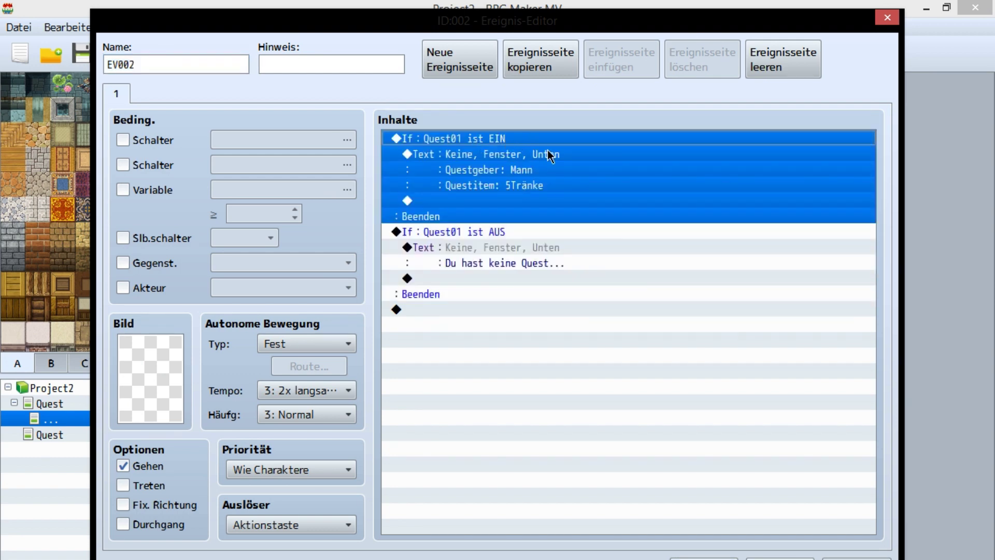
click(501, 237)
key(ctrl+v)
click(503, 228)
double_click(524, 235)
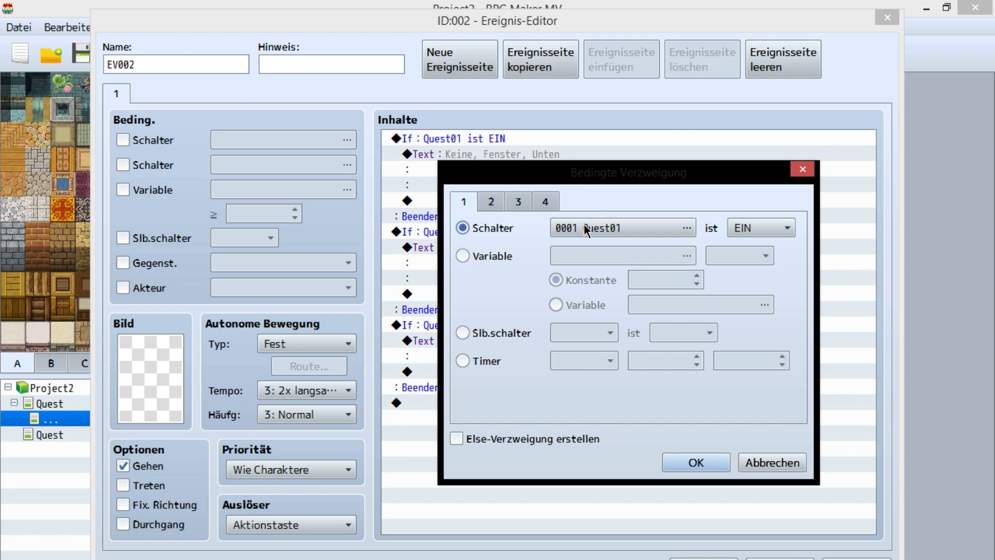
click(650, 228)
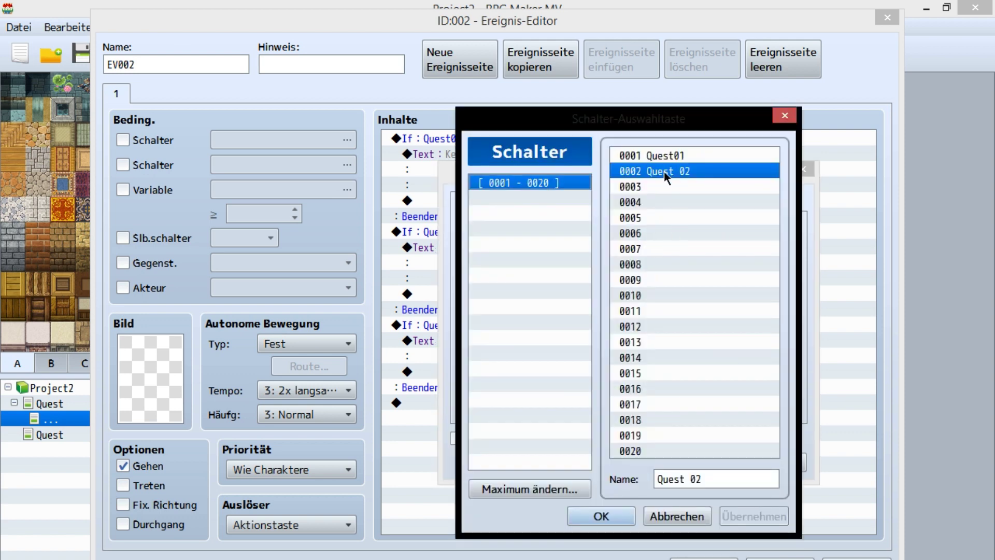
double_click(664, 172)
click(689, 455)
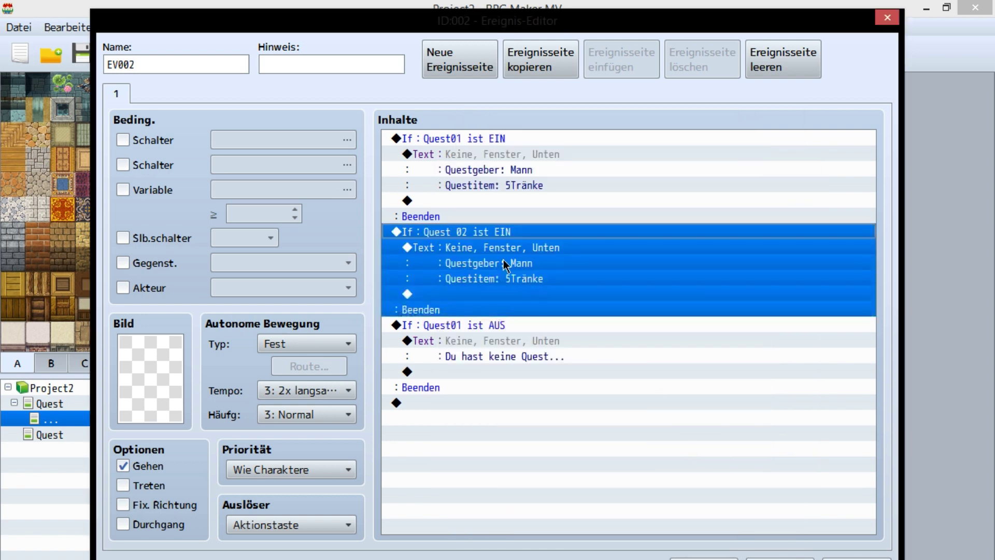
- Change the Quest 02 branch's text to name Frau and 5Heilkräuter
double_click(537, 263)
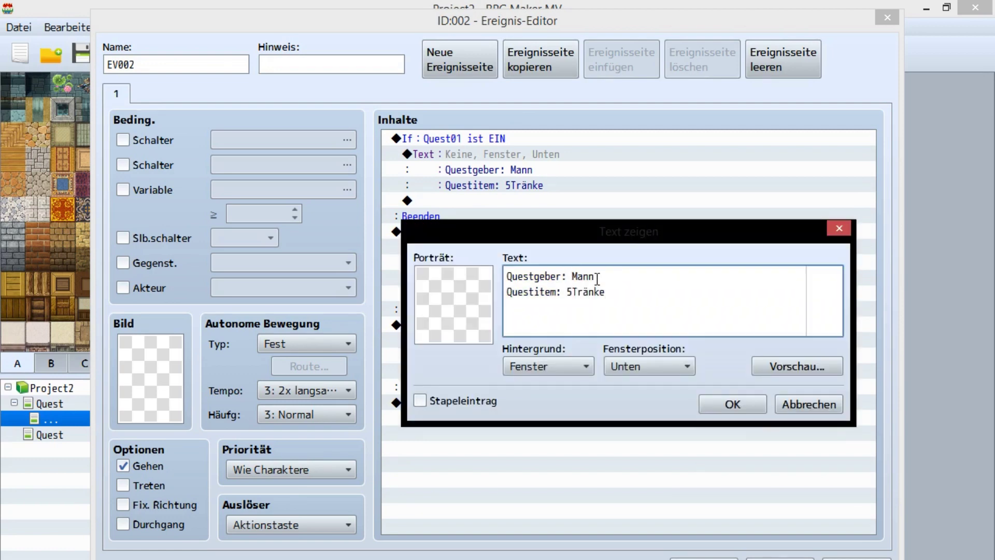
double_click(573, 275)
text(Frau)
double_click(577, 291)
text(Heilkräuter)
key(Home)
text(5)
click(738, 404)
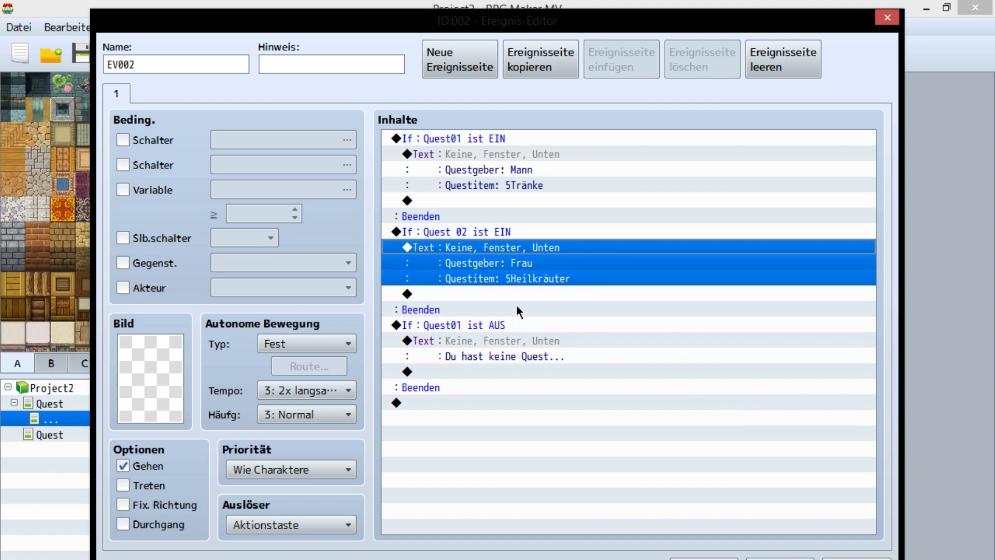
- Nest an 'If Quest 02 ist AUS' branch with the no-quest message inside the Quest01 AUS branch
click(509, 325)
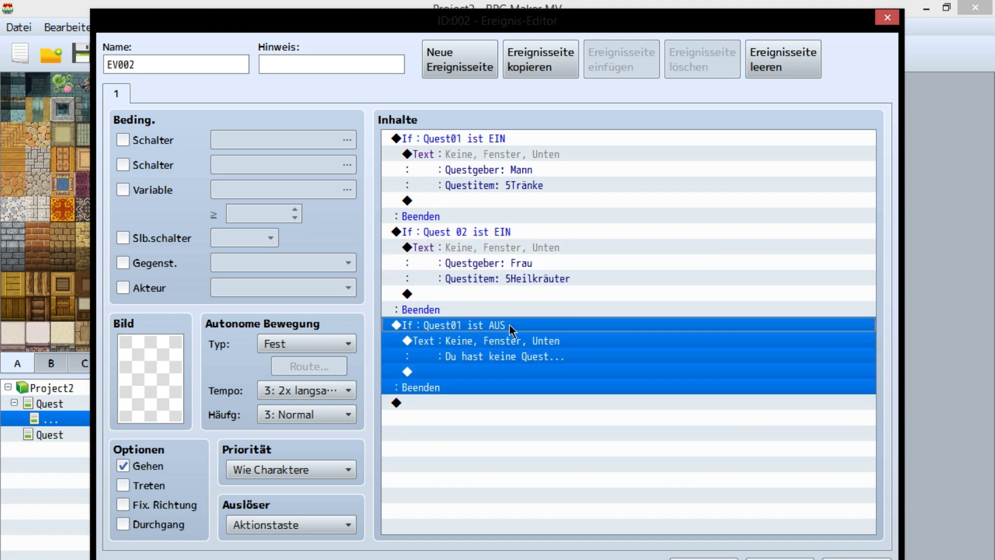
click(512, 340)
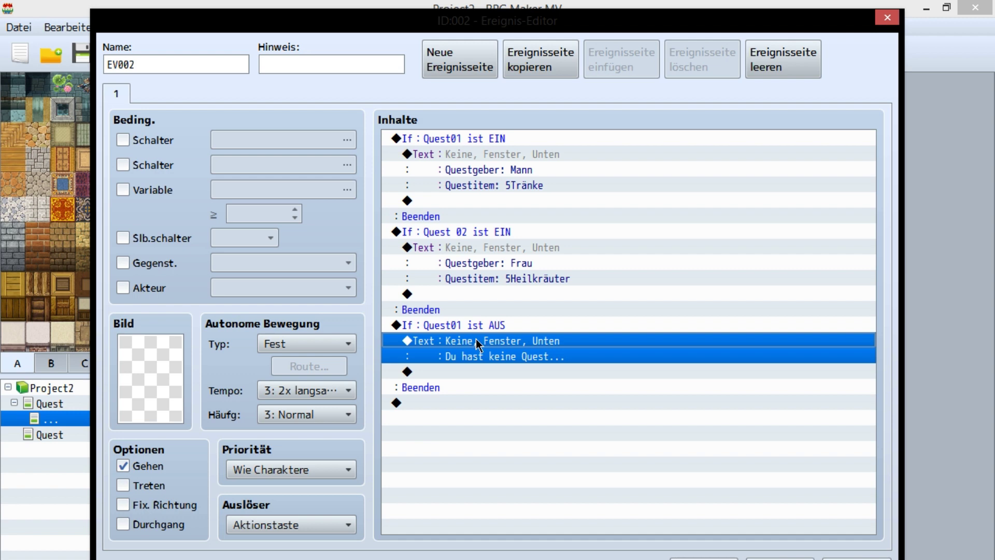
key(ctrl+v)
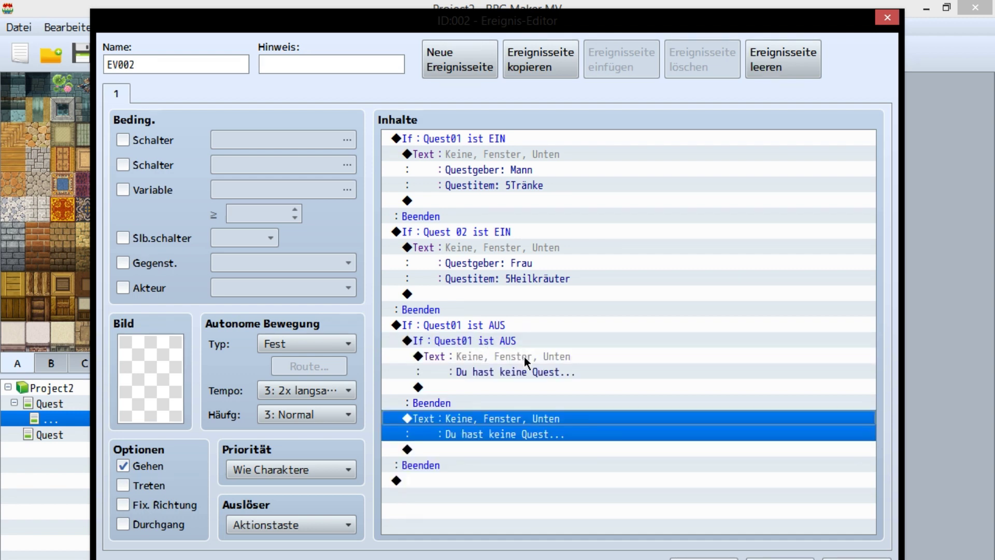
key(Delete)
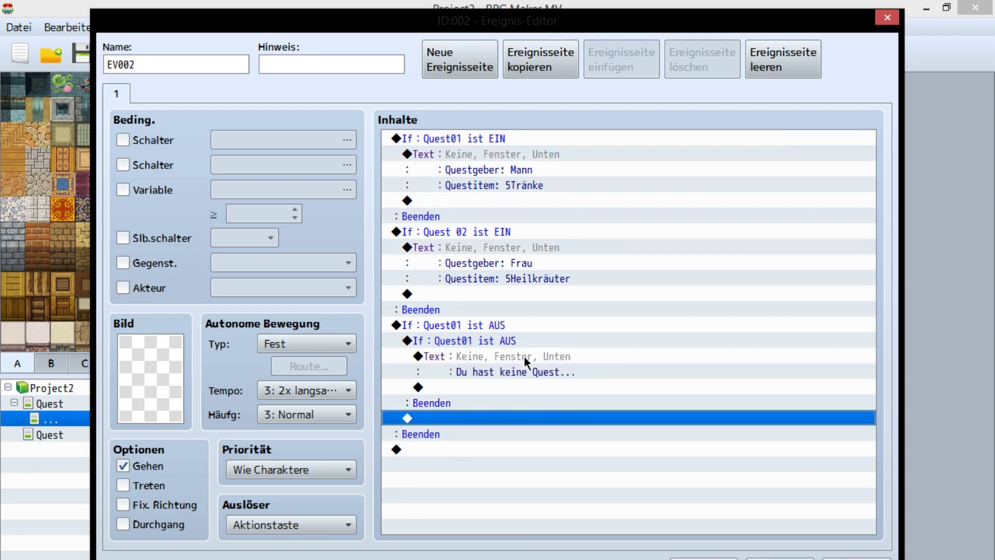
click(521, 326)
click(521, 342)
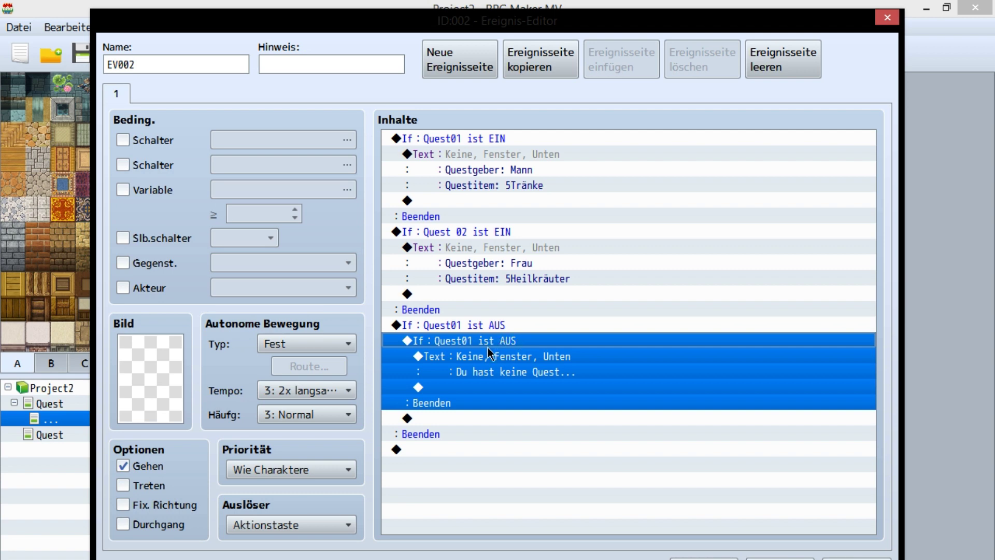
double_click(487, 346)
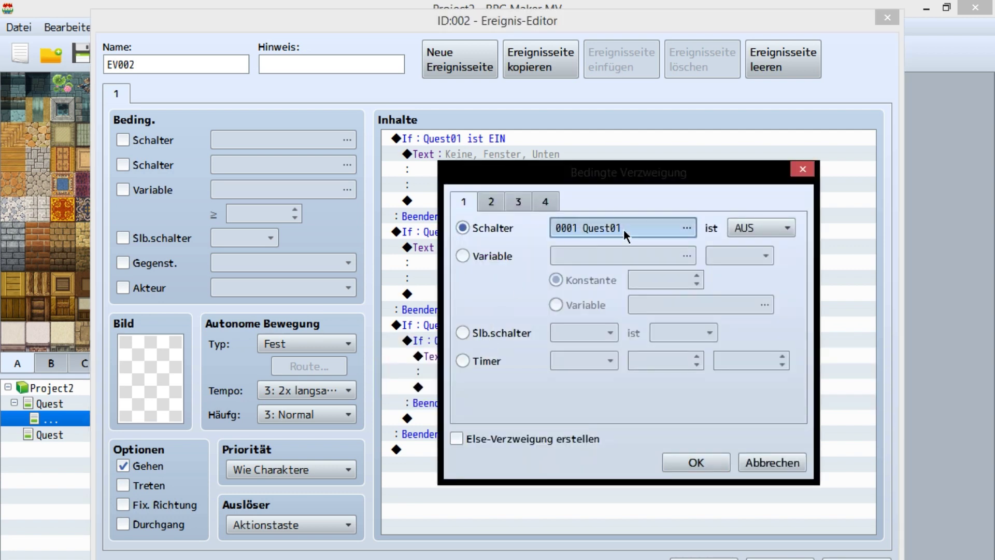
click(623, 229)
double_click(676, 170)
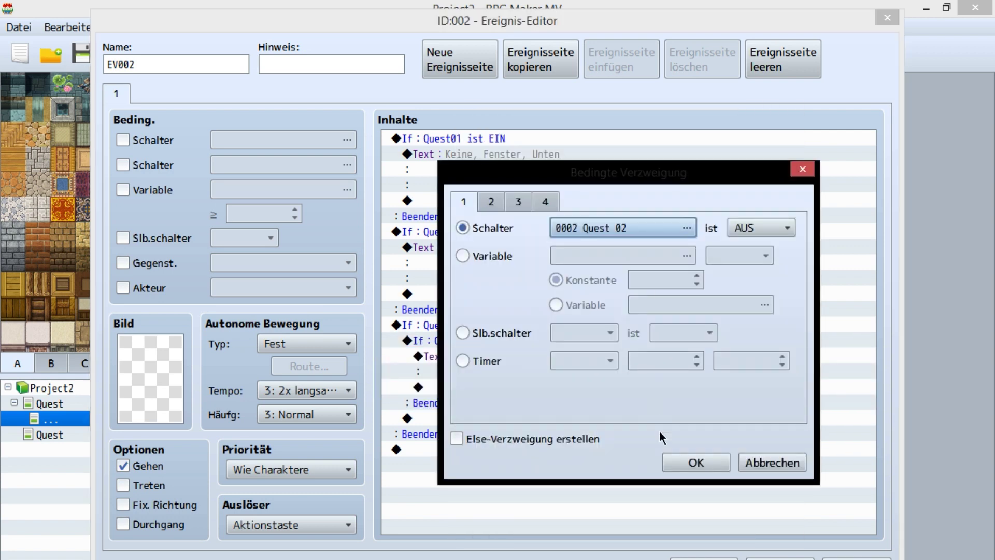
click(682, 460)
- Review the nested branches, close the quest log event, and open the chest event
click(467, 326)
click(471, 340)
key(Down)
key(Up)
key(Up)
key(Down)
key(Down)
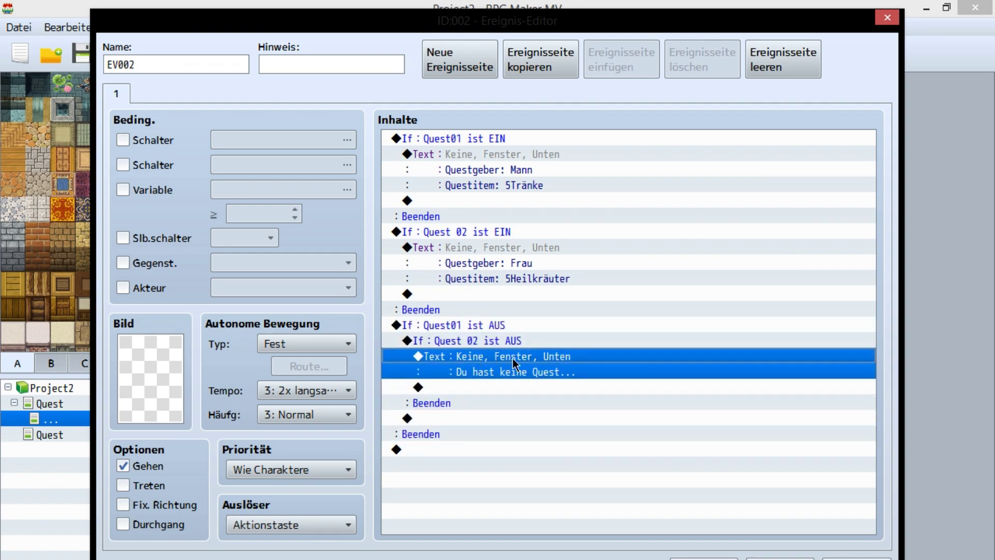
key(Escape)
double_click(418, 215)
click(504, 137)
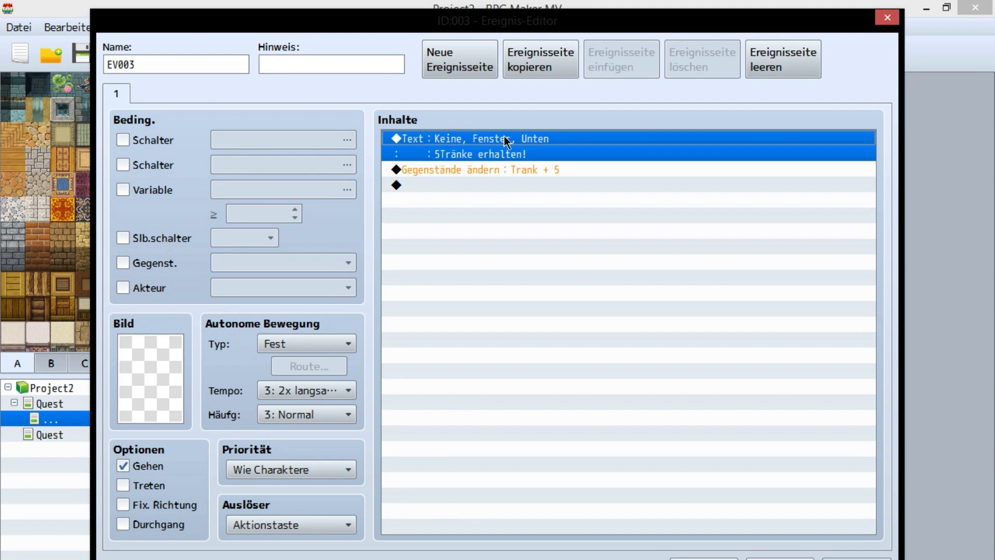
- Duplicate the chest's reward message and change it to '5heilkräuter erhalten!'
click(725, 404)
key(ctrl+c)
key(ctrl+v)
key(Return)
double_click(538, 278)
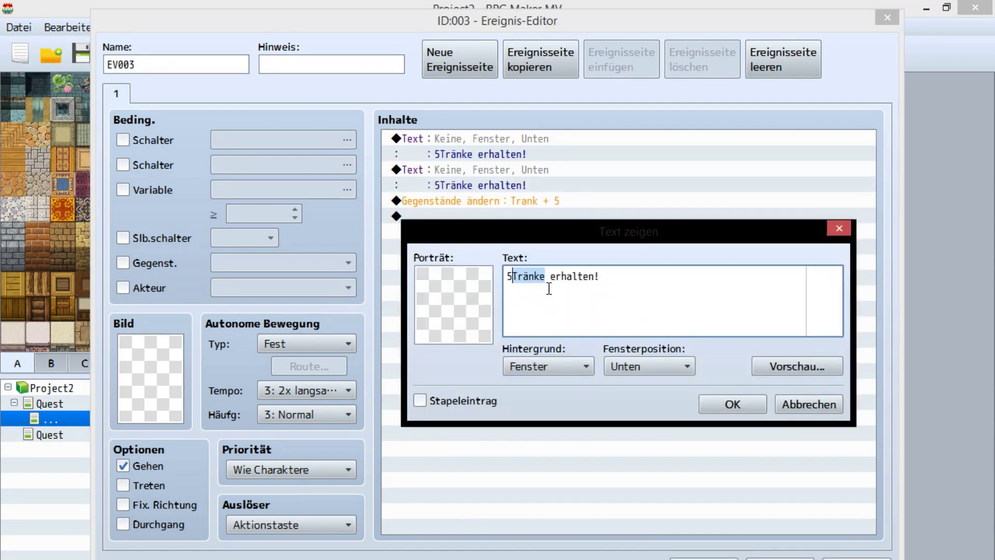
text(heilkräuter)
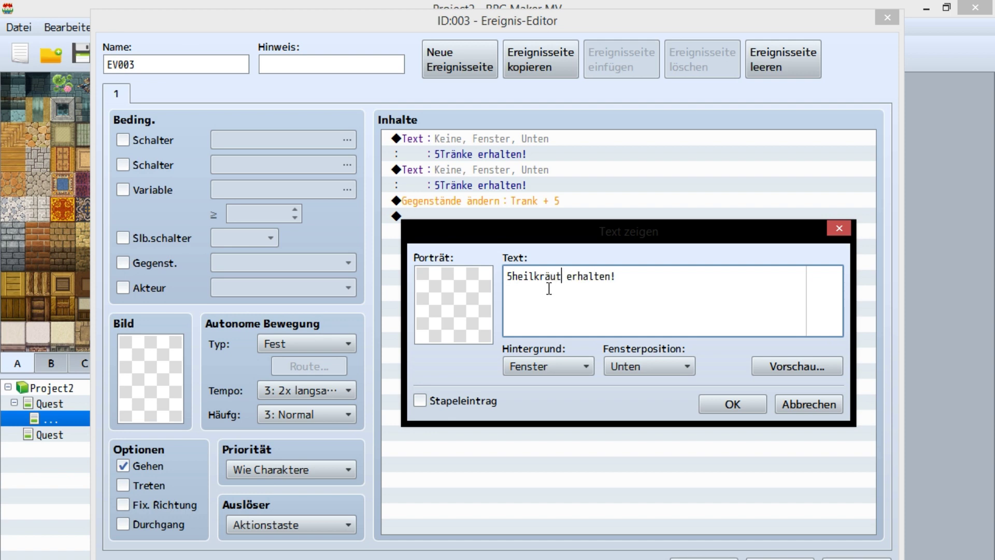
click(731, 404)
- Duplicate the item change to give Heilkräuter + 5, then save and playtest at the chest
click(530, 201)
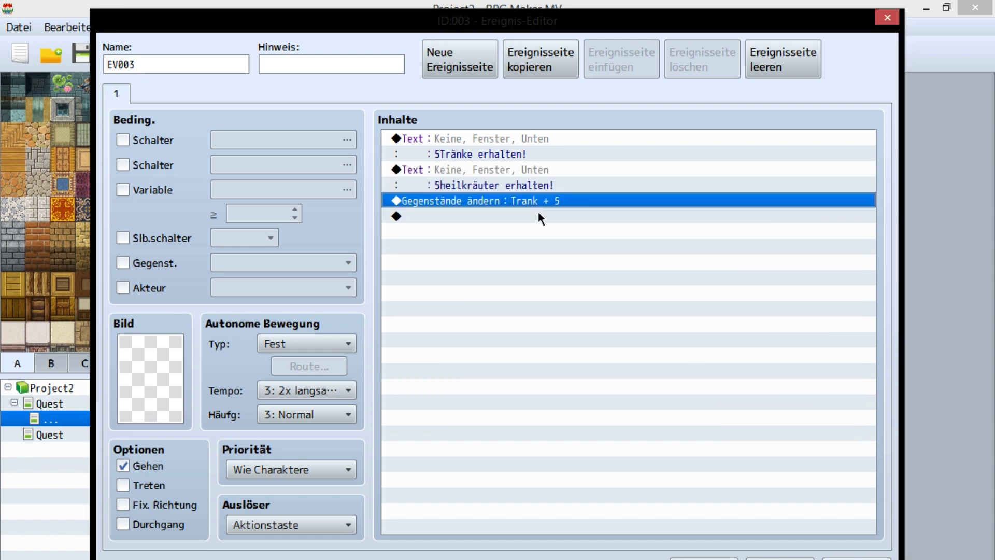
key(ctrl+c)
key(ctrl+v)
double_click(538, 215)
click(606, 261)
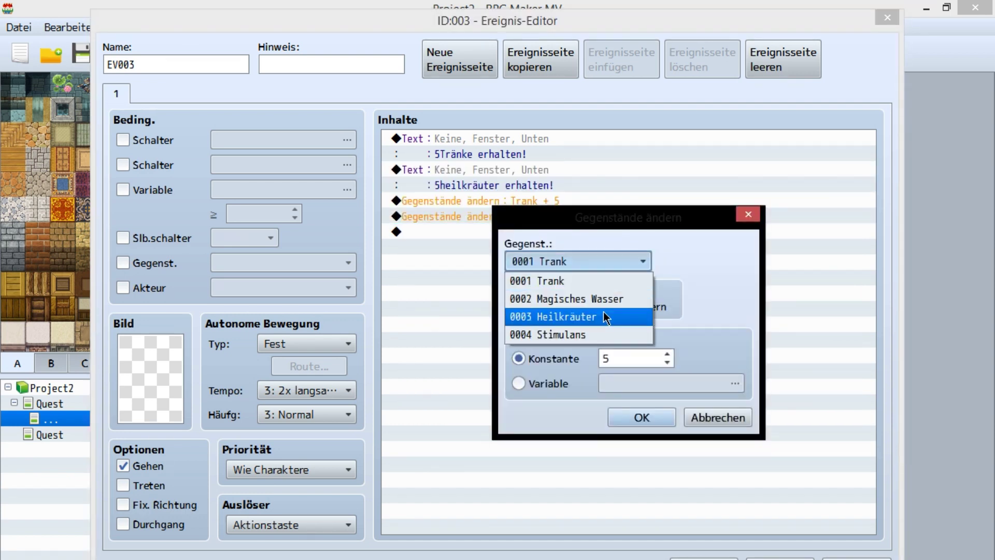
click(606, 317)
click(642, 417)
click(703, 558)
key(Left)
- Open the chest in the playtest to collect the 5 Tränke
key(Up)
key(Return)
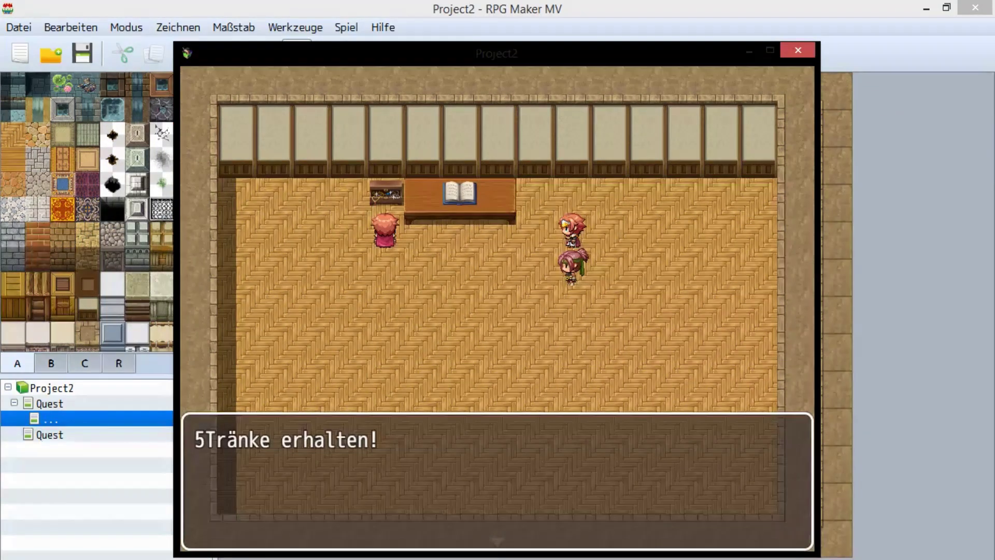
key(Return)
- Hand the potions to the quest giver and receive the 100 Gold reward
key(Right)
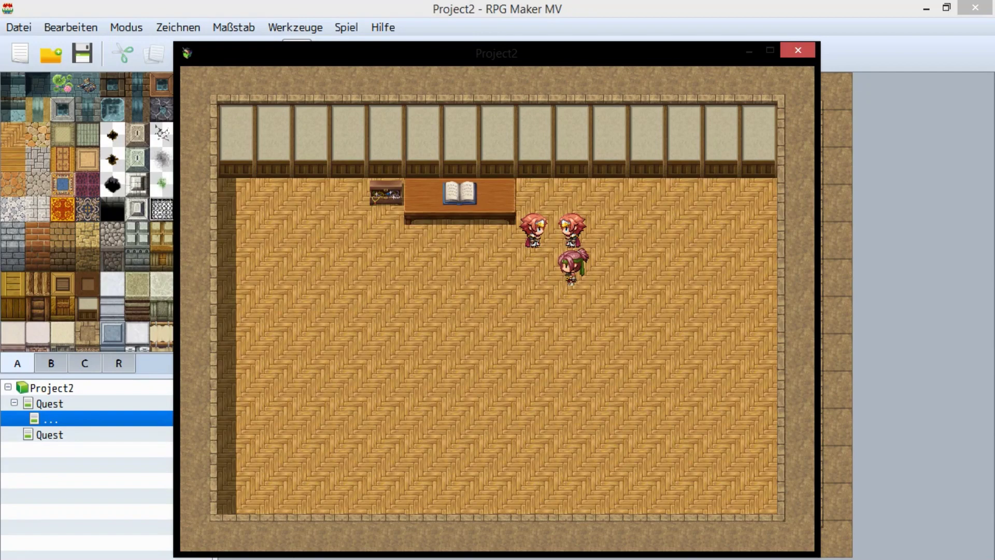
key(Down)
key(Return)
key(Return)
key(Return)
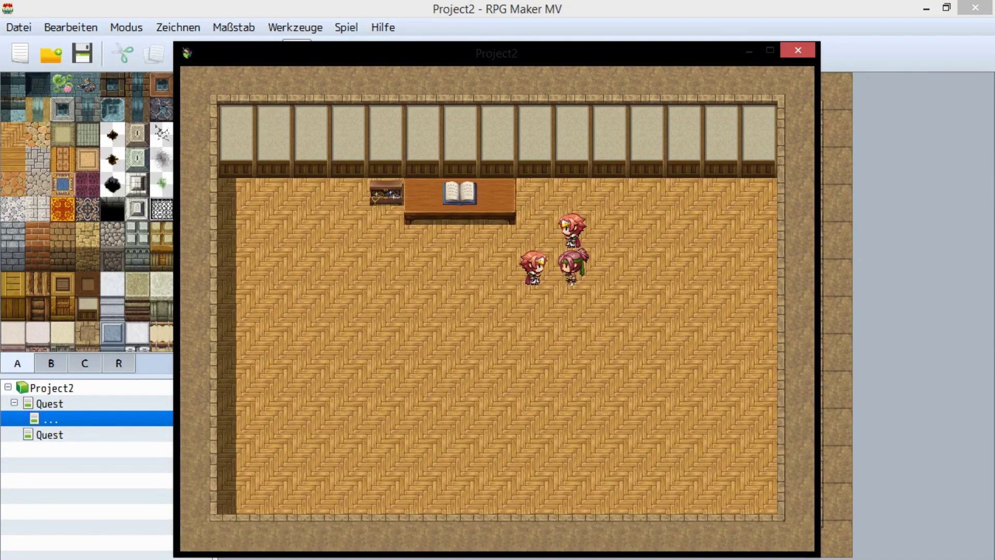
key(Up)
key(Return)
key(Return)
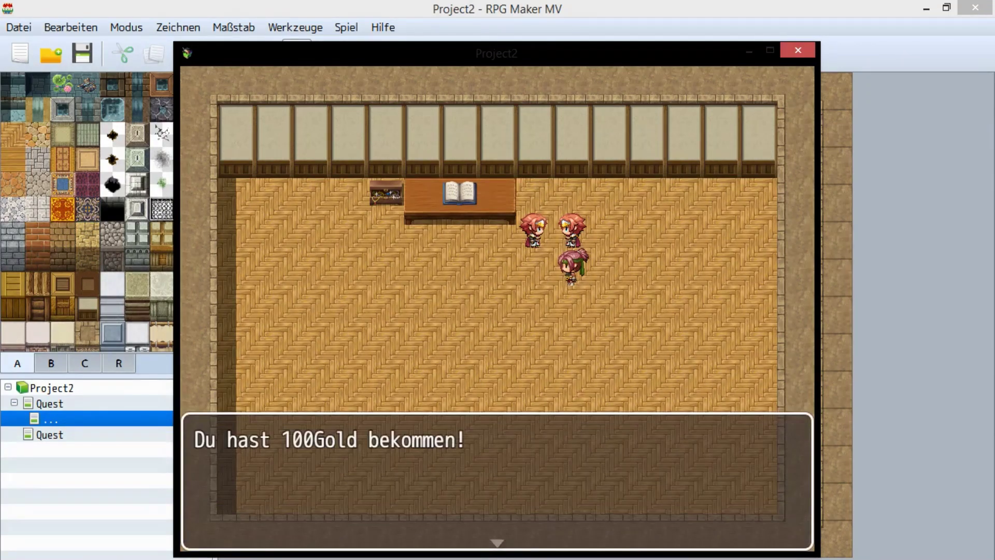
- Read the quest book on the desk to confirm it reports no quest
key(Return)
key(Left)
key(Up)
key(Return)
key(Return)
key(Down)
key(Down)
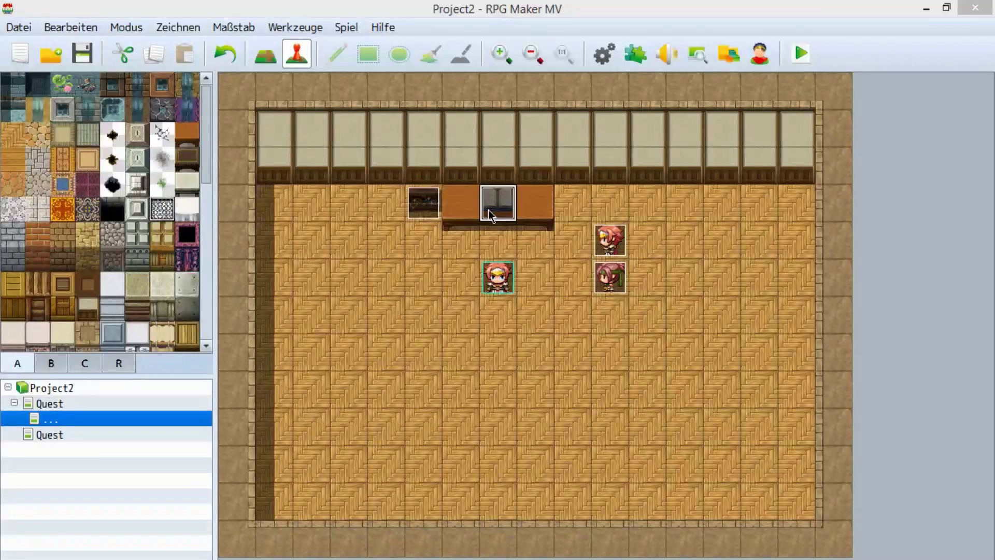
double_click(489, 209)
- Select and copy the three quest-log conditional branches from the book event
click(526, 139)
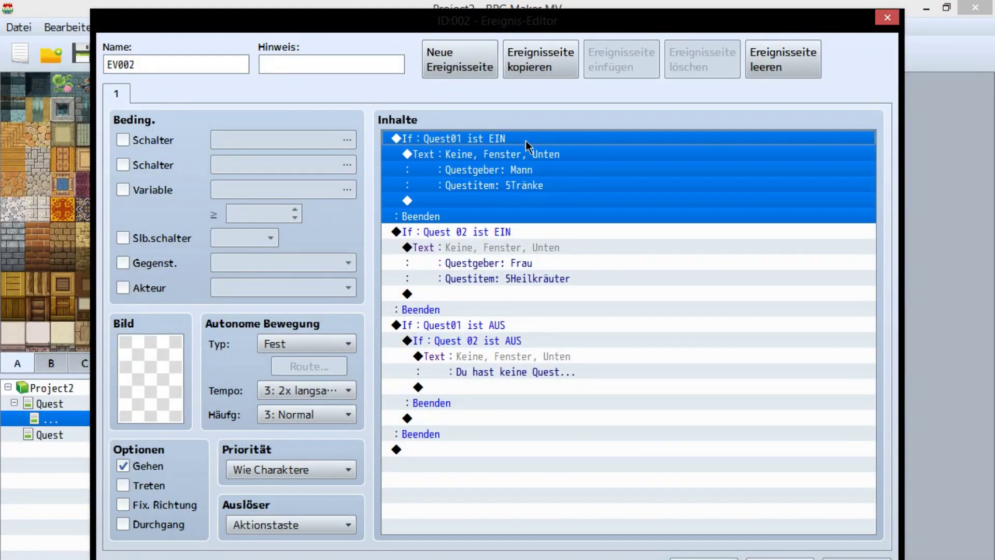
shift+click(502, 231)
shift+click(492, 326)
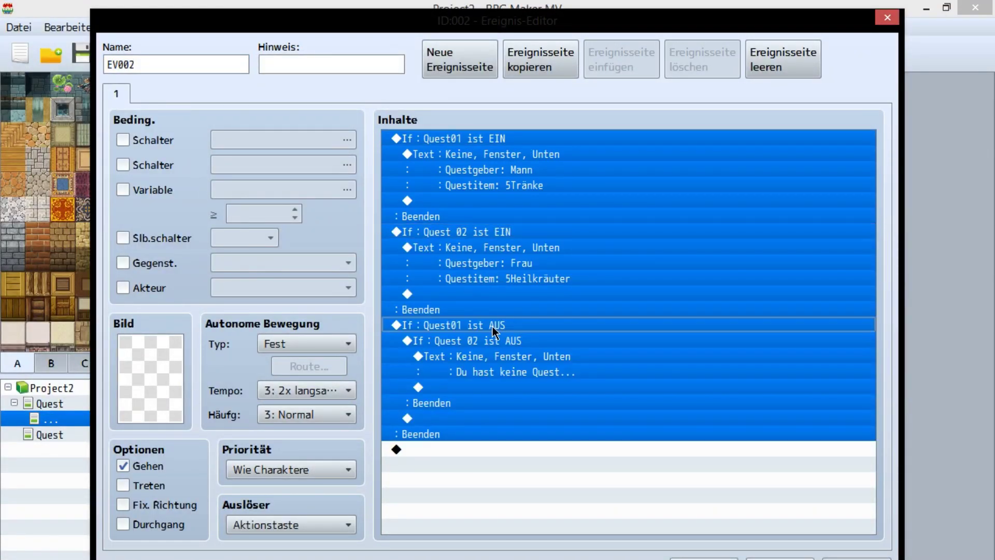
key(Escape)
click(296, 29)
key(Escape)
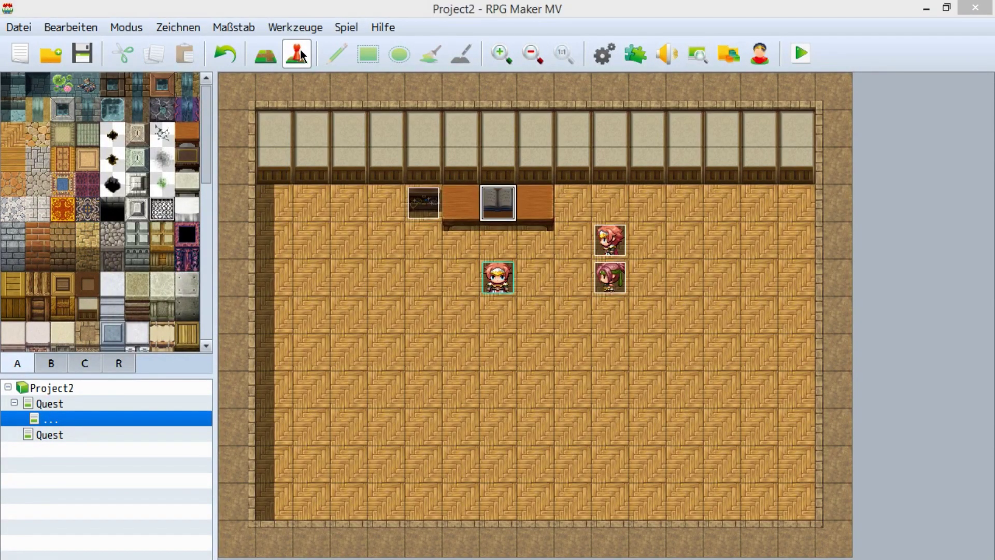
- Create common event 'Questbuch' in the database and paste the quest-log branches into it
key(F9)
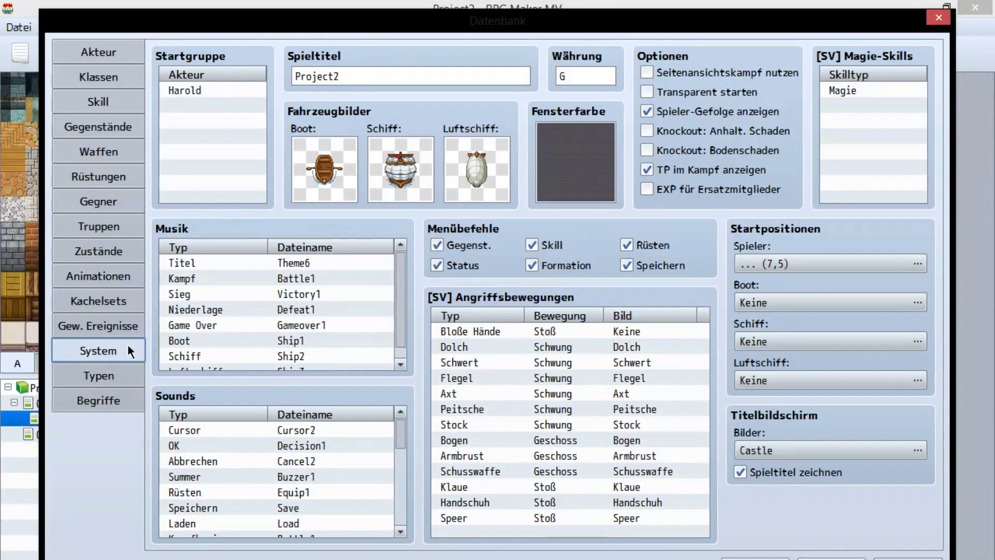
click(111, 327)
text(Questbuch)
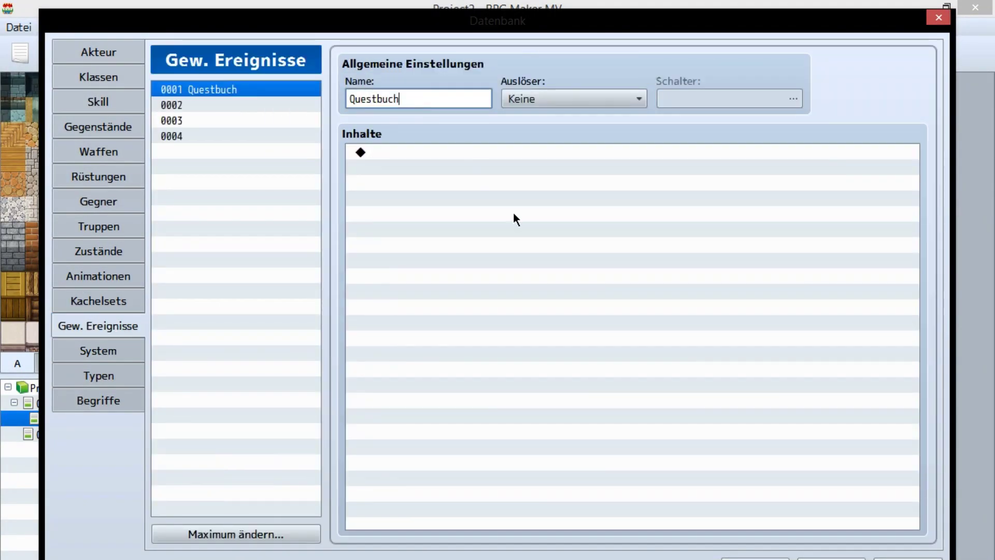
click(538, 230)
key(ctrl+v)
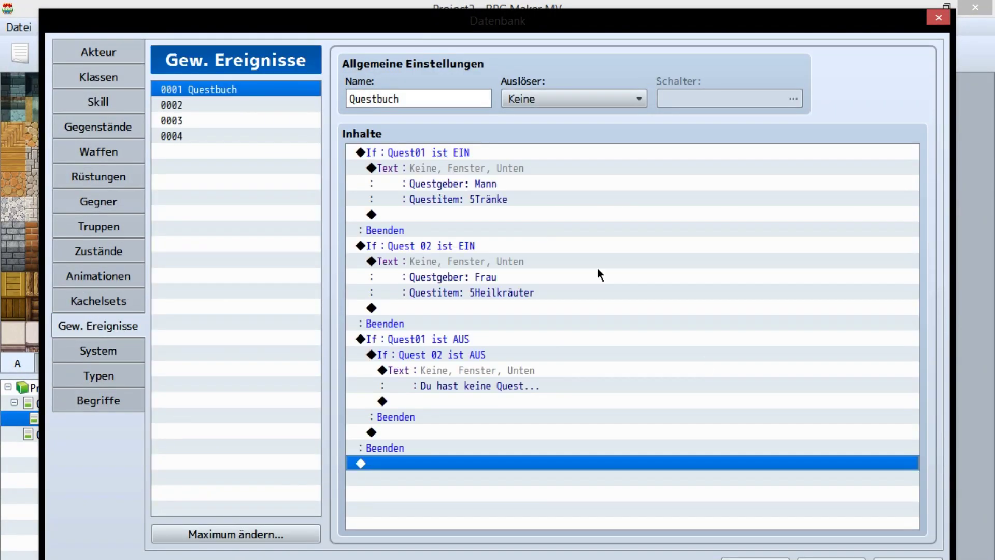
key(Tab)
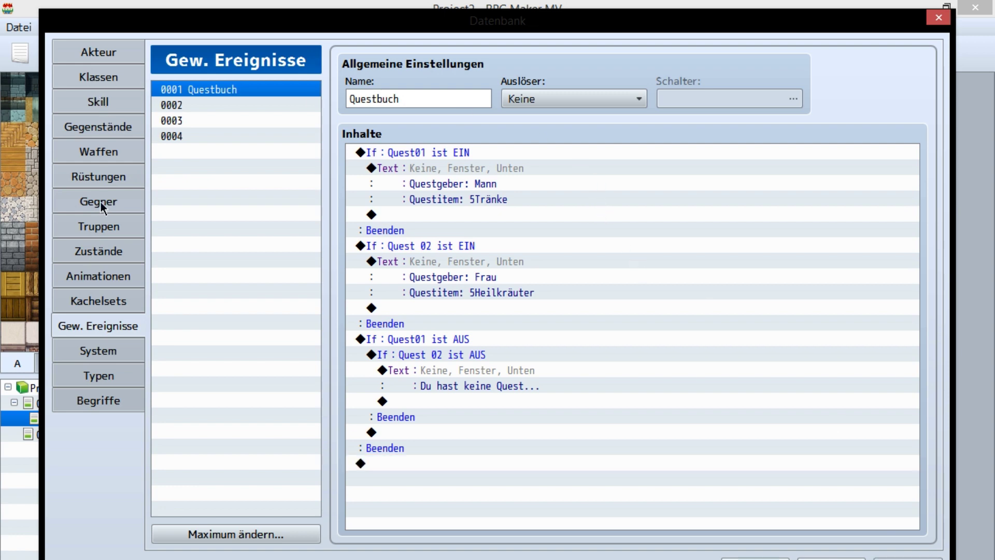
click(98, 127)
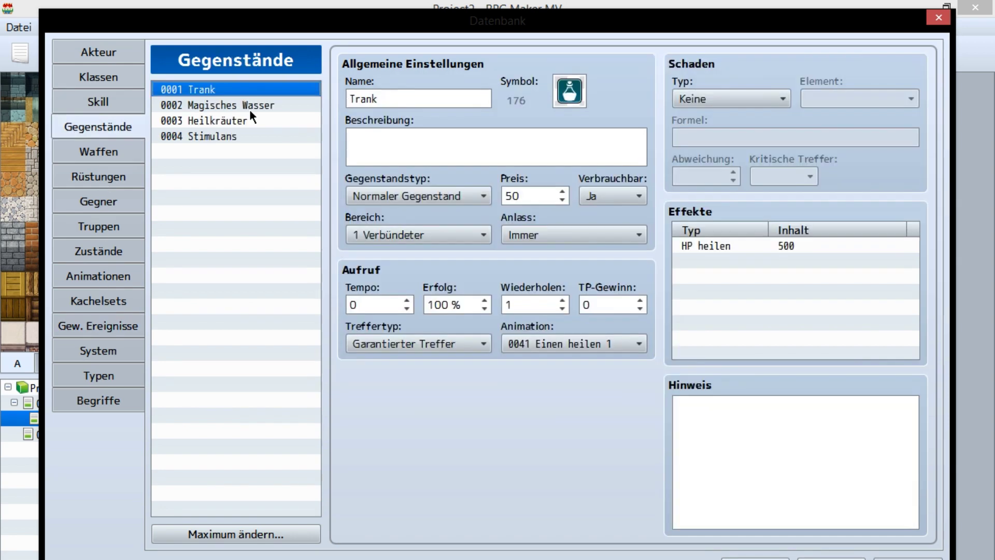
- Raise the item maximum to 5 and name item 0005 'Questbuch'
click(253, 533)
click(225, 524)
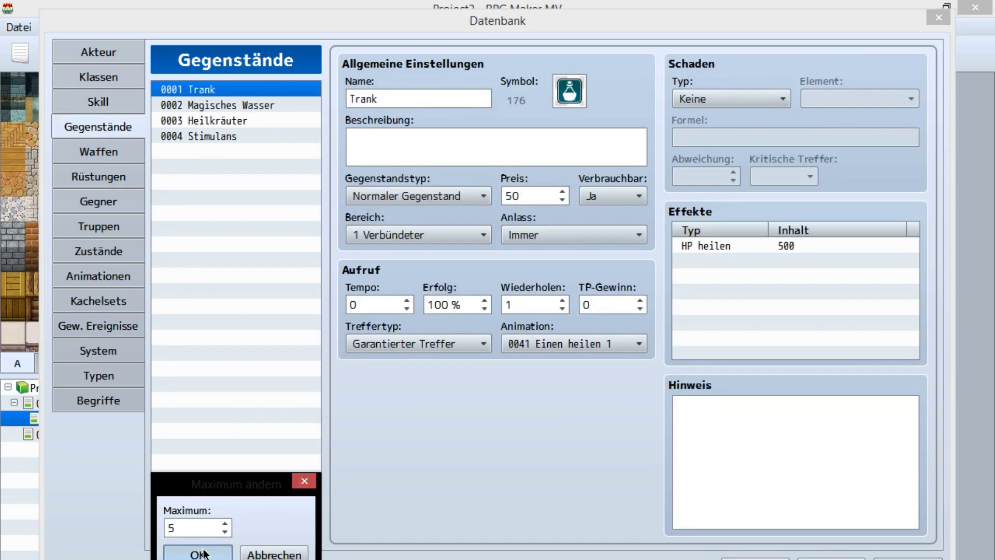
click(198, 554)
click(259, 151)
click(393, 102)
text(Quest)
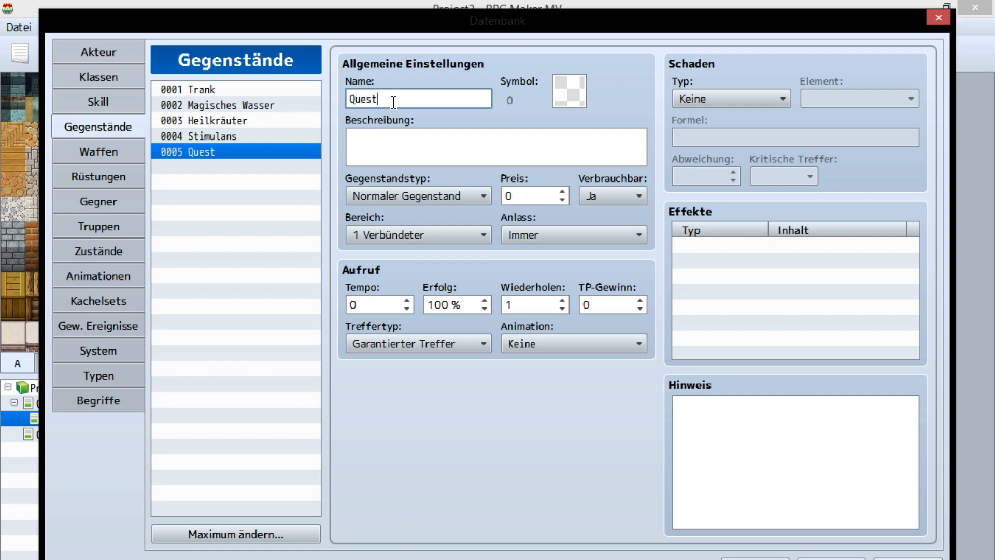
text(buch)
- Make Questbuch non-consumable with a Questbuch common-event effect and scope Keine, then close the database
click(602, 199)
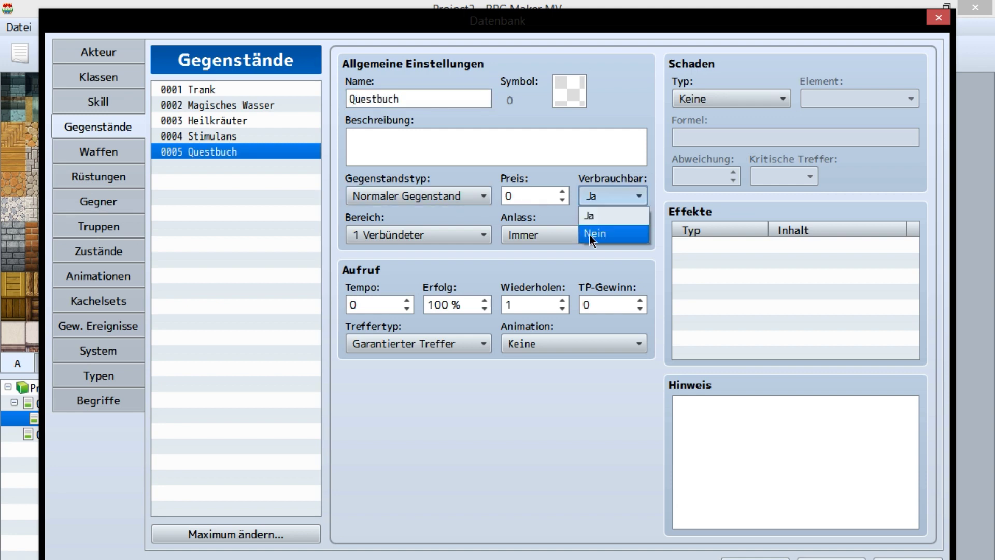
click(589, 235)
double_click(764, 257)
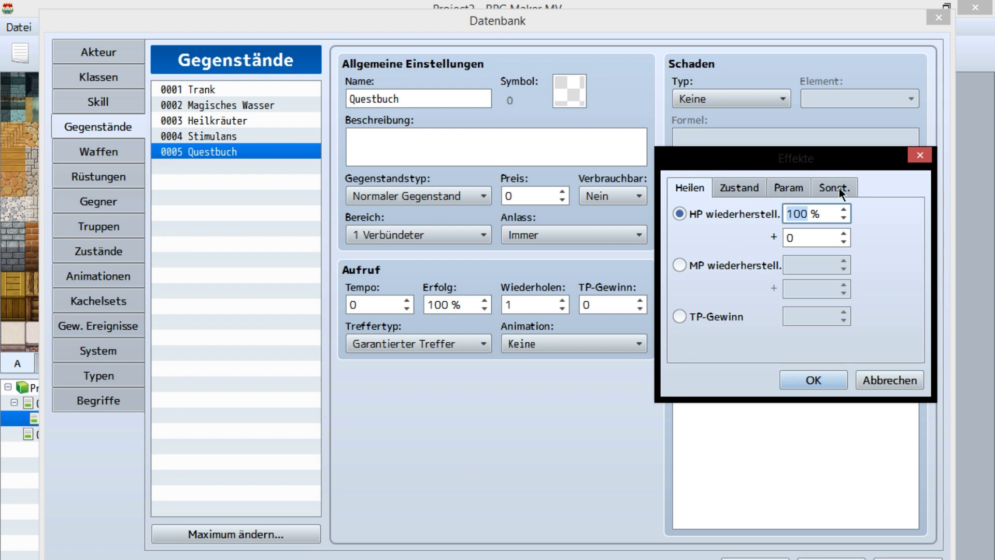
click(838, 188)
click(710, 322)
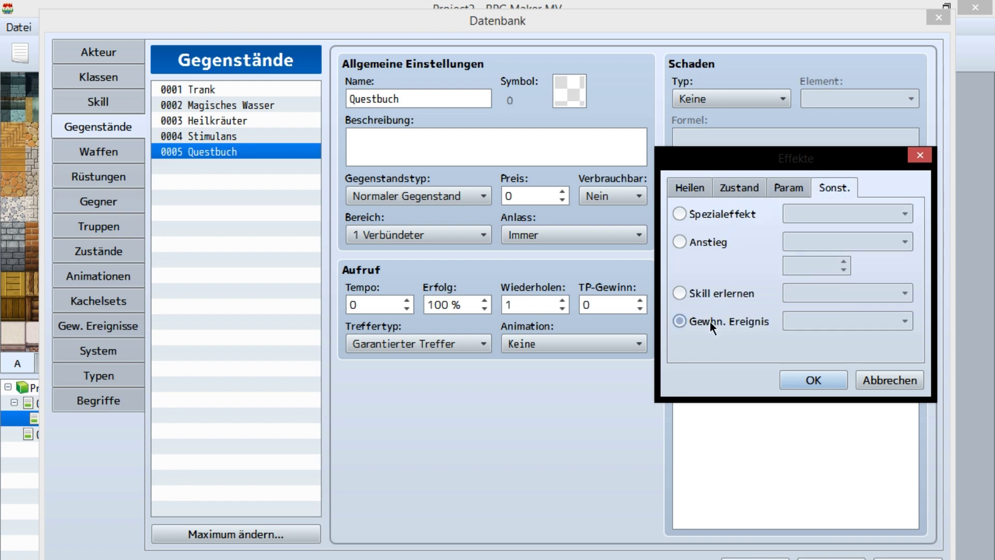
click(801, 377)
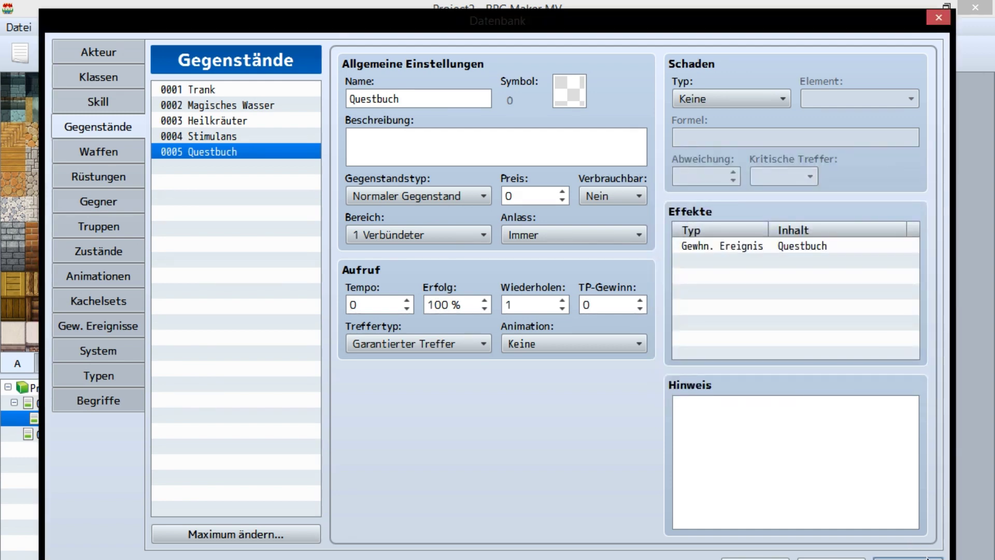
click(468, 241)
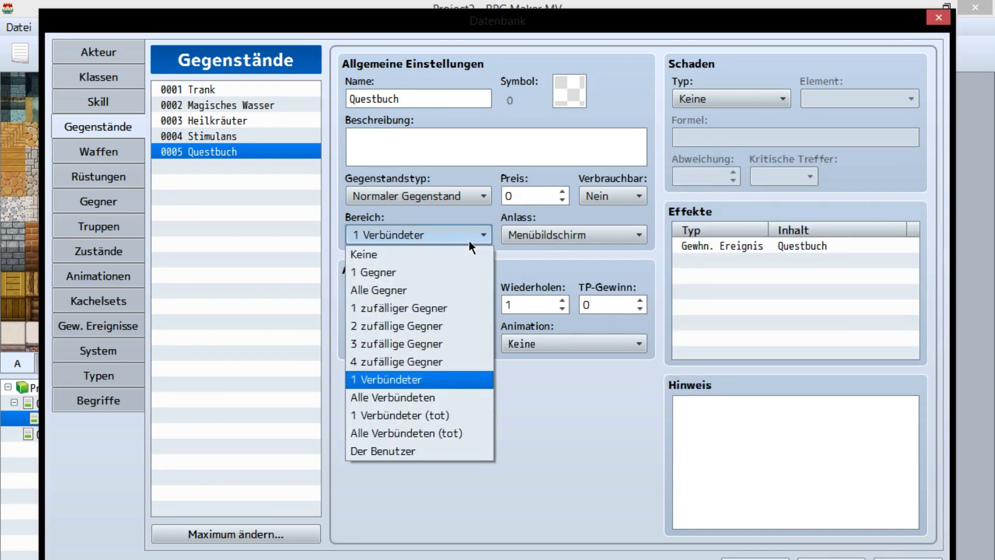
click(401, 256)
key(Return)
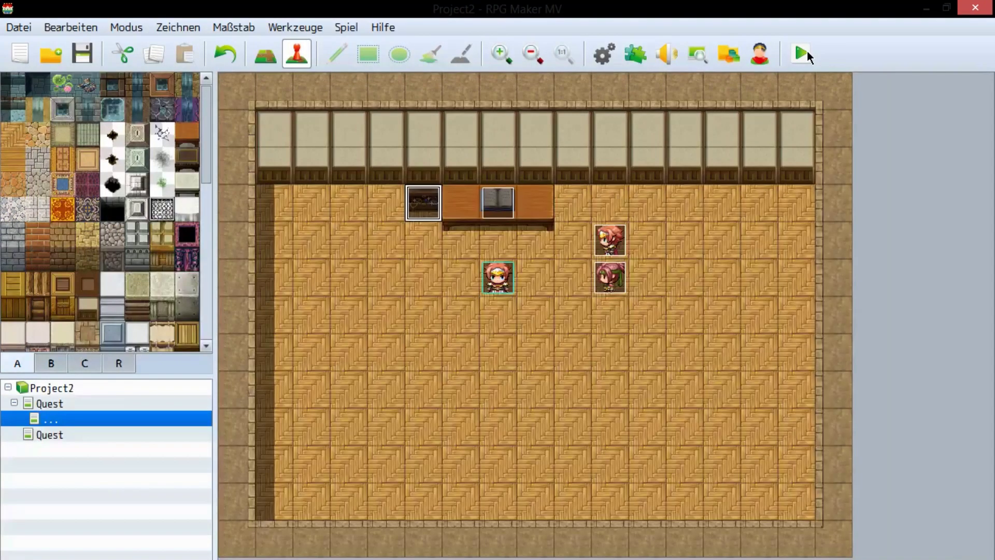
- Duplicate the 'Trank + 5' Change Items command in chest event EV003
double_click(425, 201)
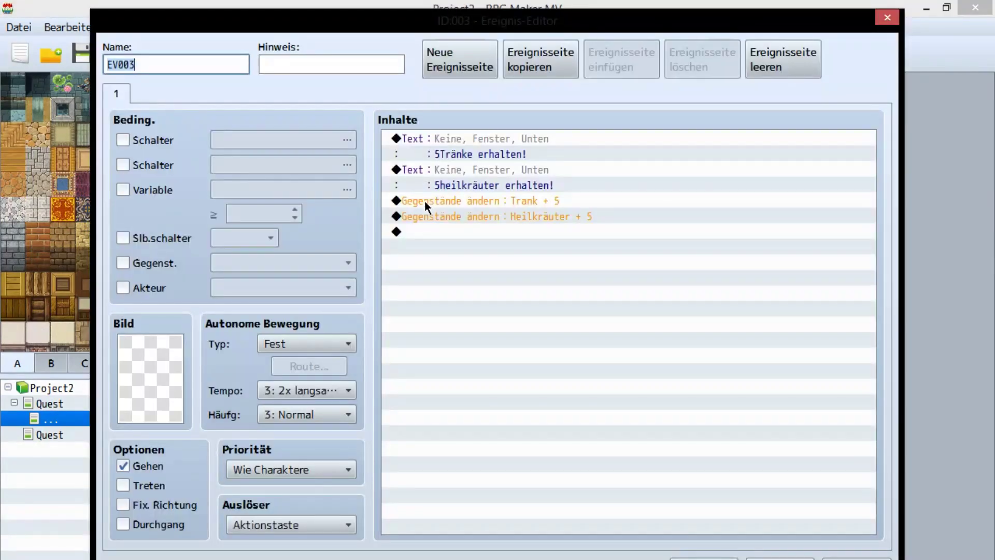
click(499, 172)
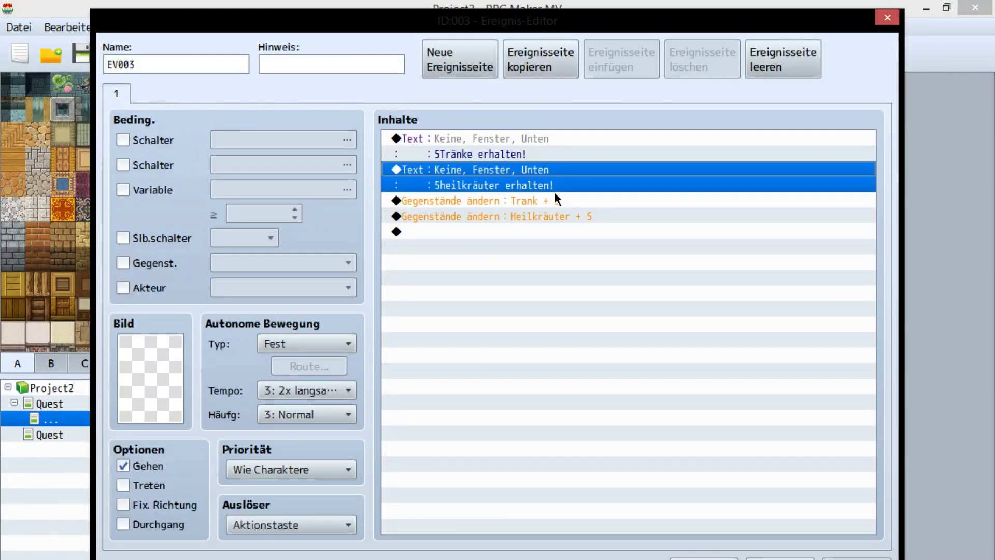
click(558, 200)
key(ctrl+c)
key(ctrl+v)
- Change the duplicate to give Questbuch + 1, save the event, and launch a playtest
double_click(642, 216)
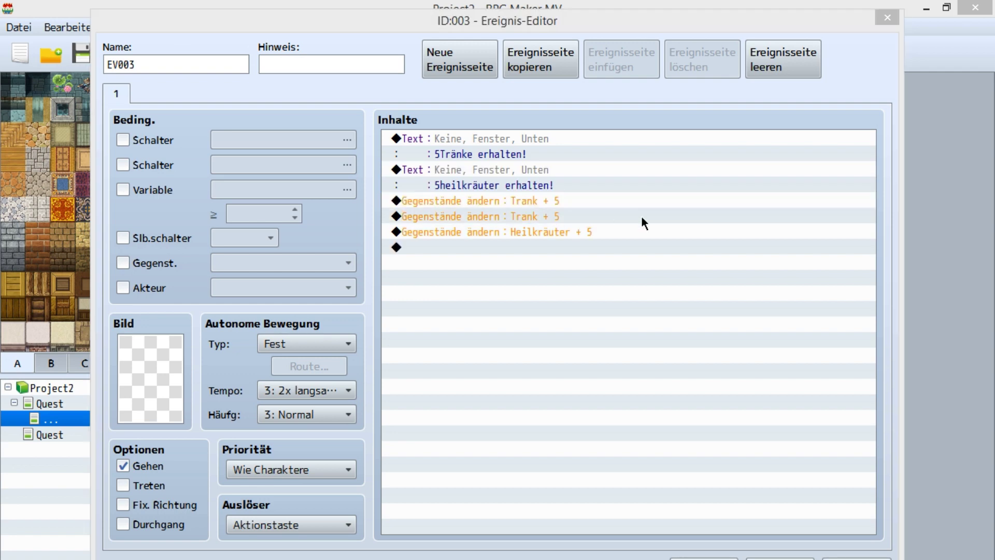
click(578, 261)
click(574, 354)
double_click(622, 357)
text(1)
click(654, 418)
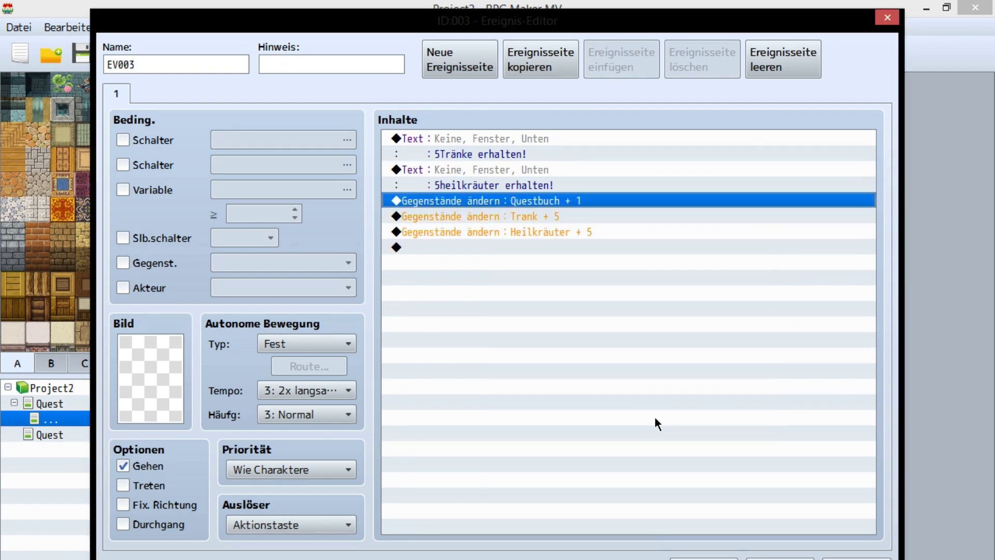
click(703, 556)
click(807, 51)
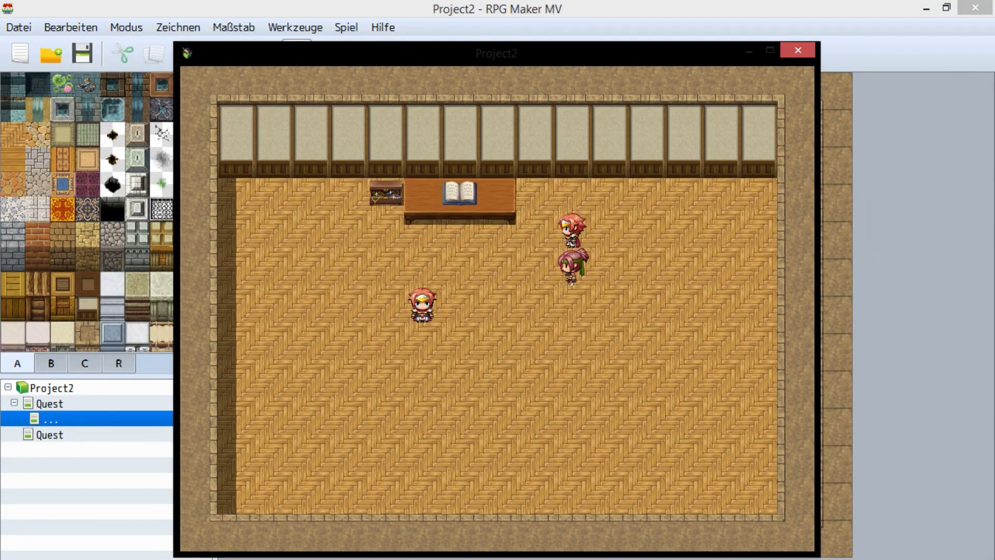
- Use the Questbuch from the item menu and see the no-quest message
key(Escape)
key(Return)
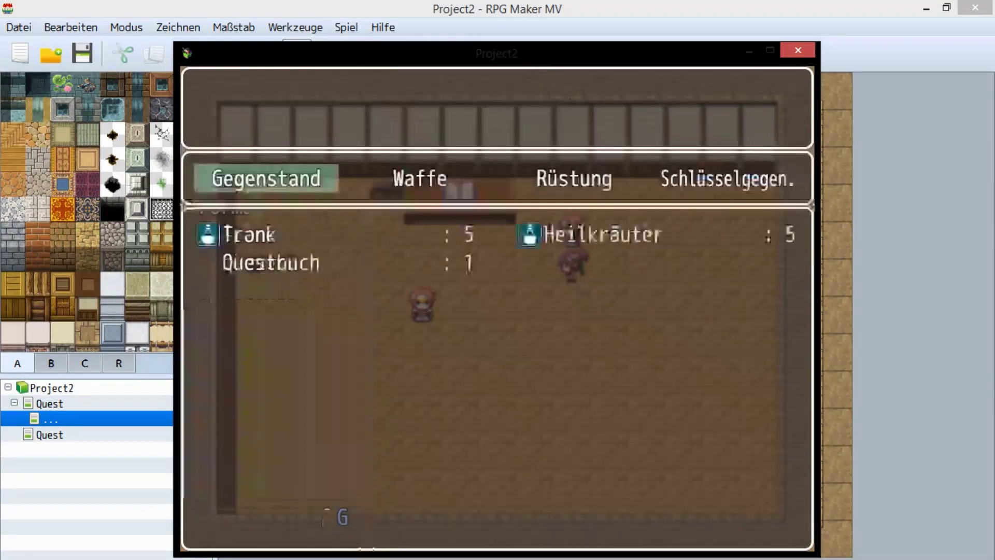
key(Return)
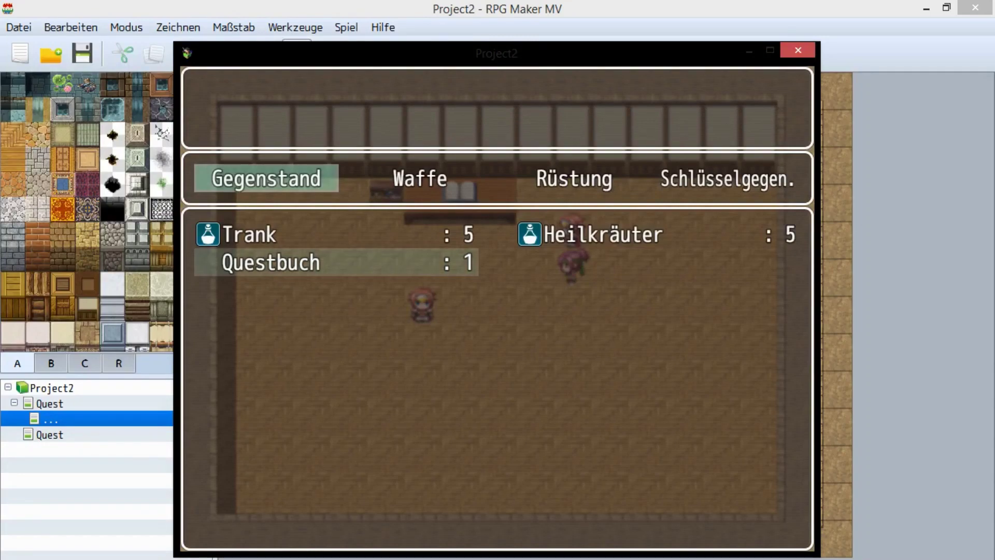
key(Return)
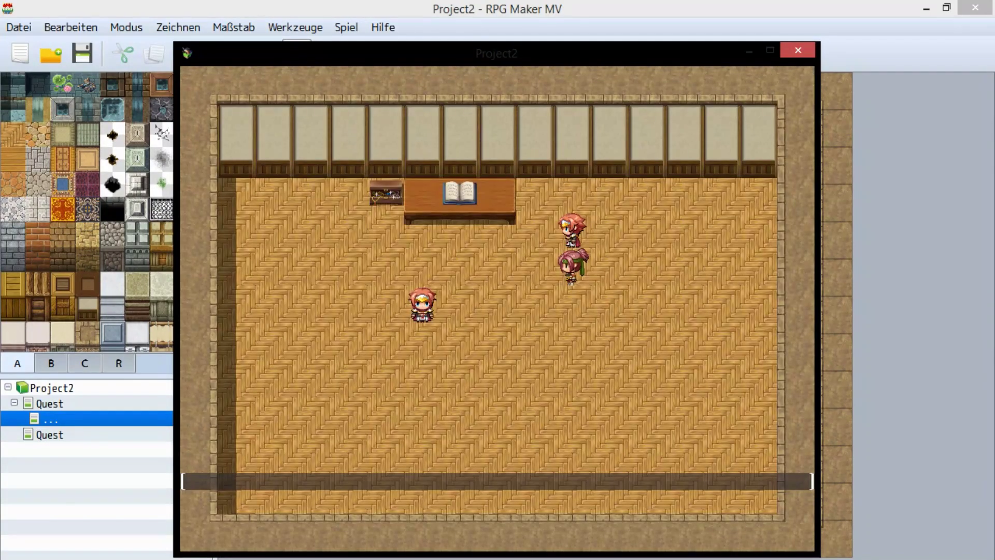
key(Return)
- Talk to the quest giver and accept the quest with Ja
key(Right)
key(Up)
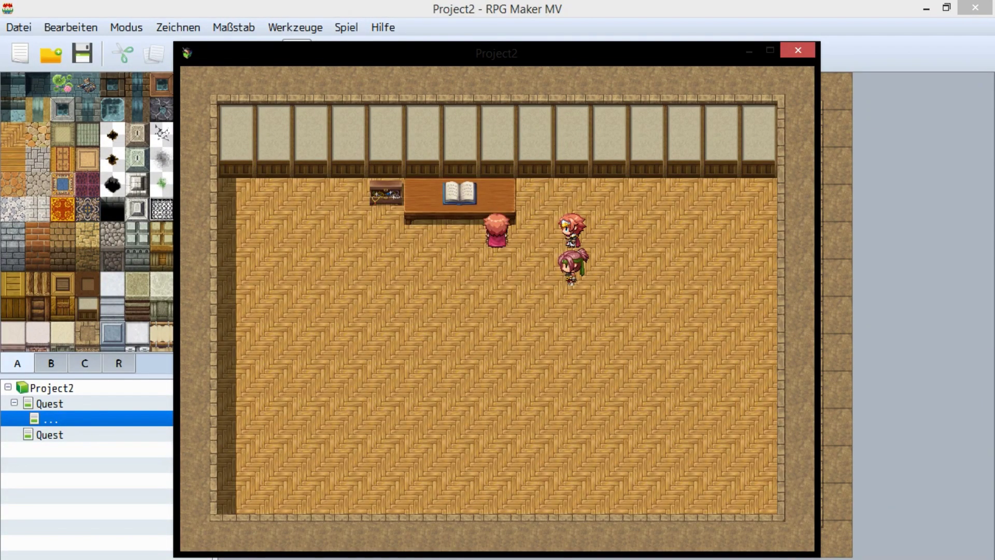
key(Right)
key(Return)
key(Return)
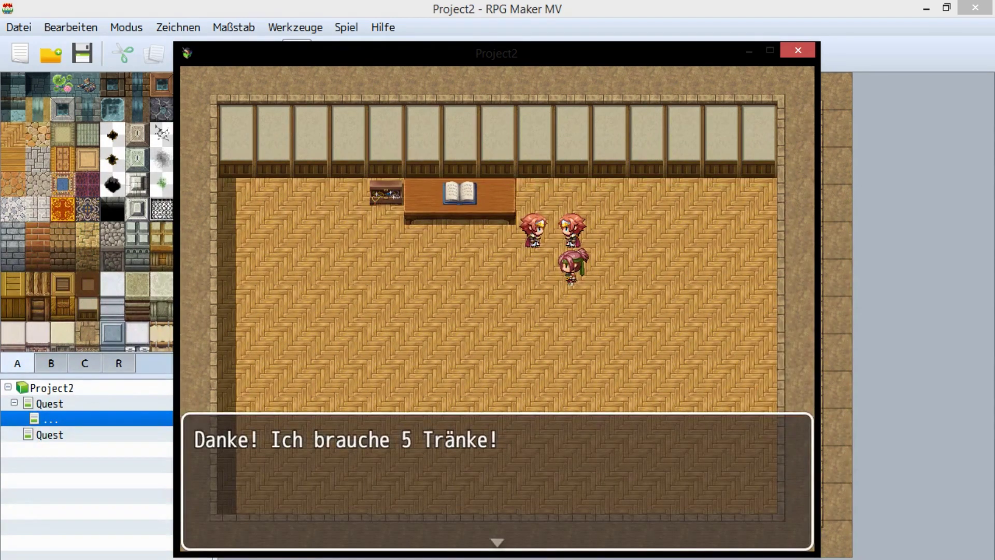
key(Return)
- Use the Questbuch again to see 'Questgeber: Frau' and 'Questitem: 5Heilkräuter'
key(Return)
key(Down)
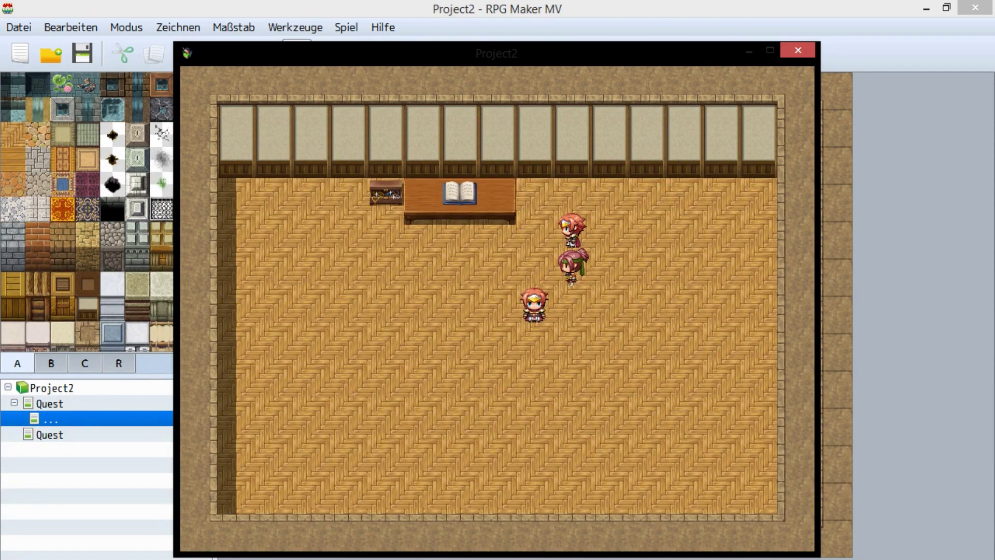
key(Escape)
key(Return)
key(Return)
key(Down)
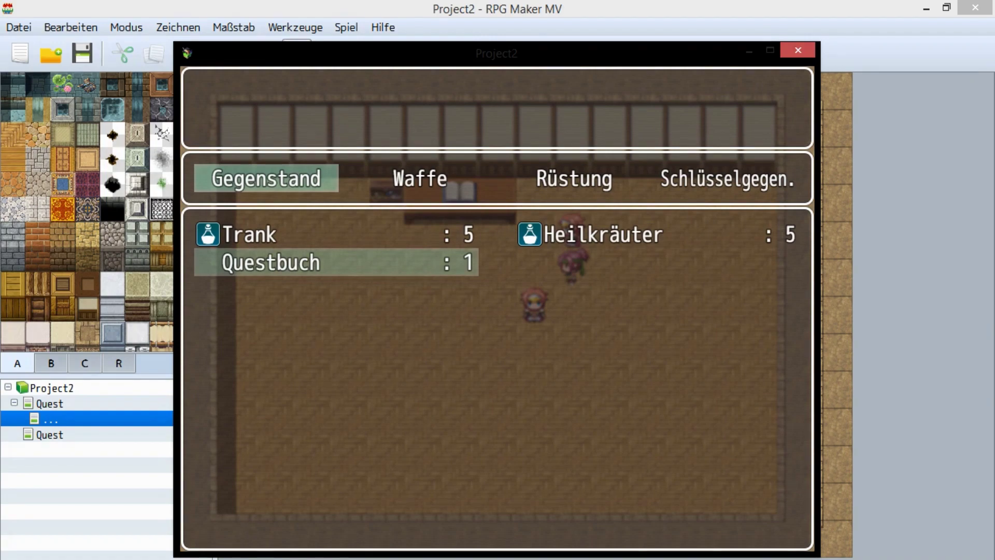
key(Return)
key(Return)
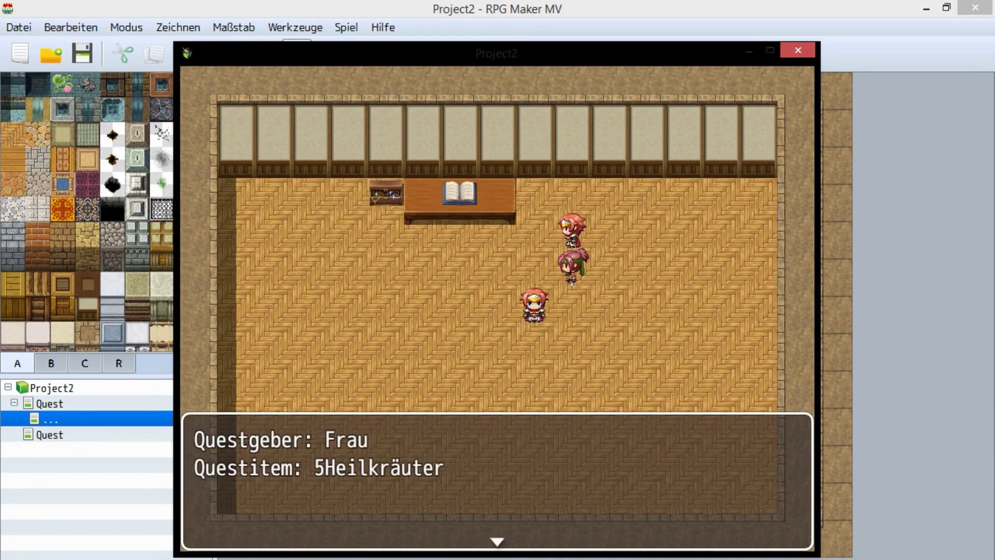
key(Return)
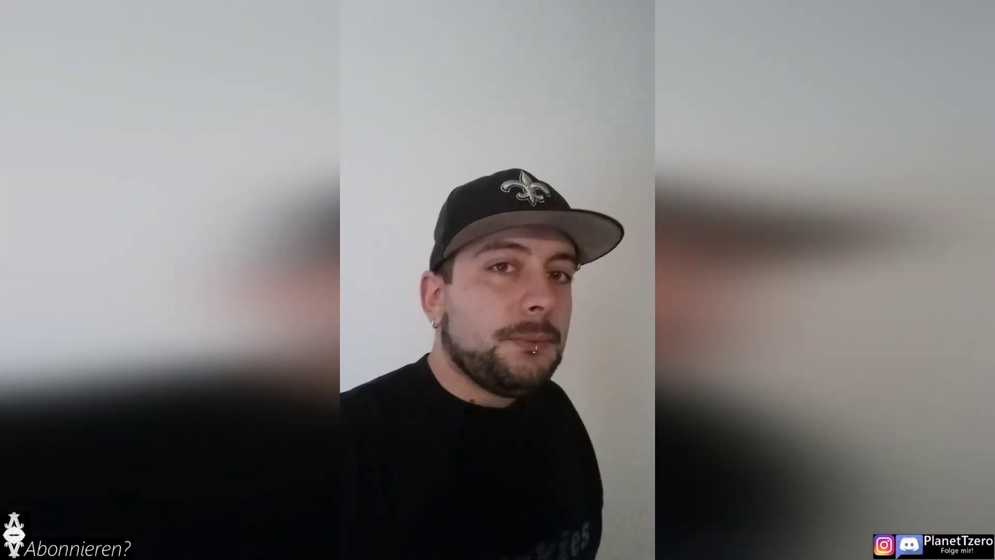